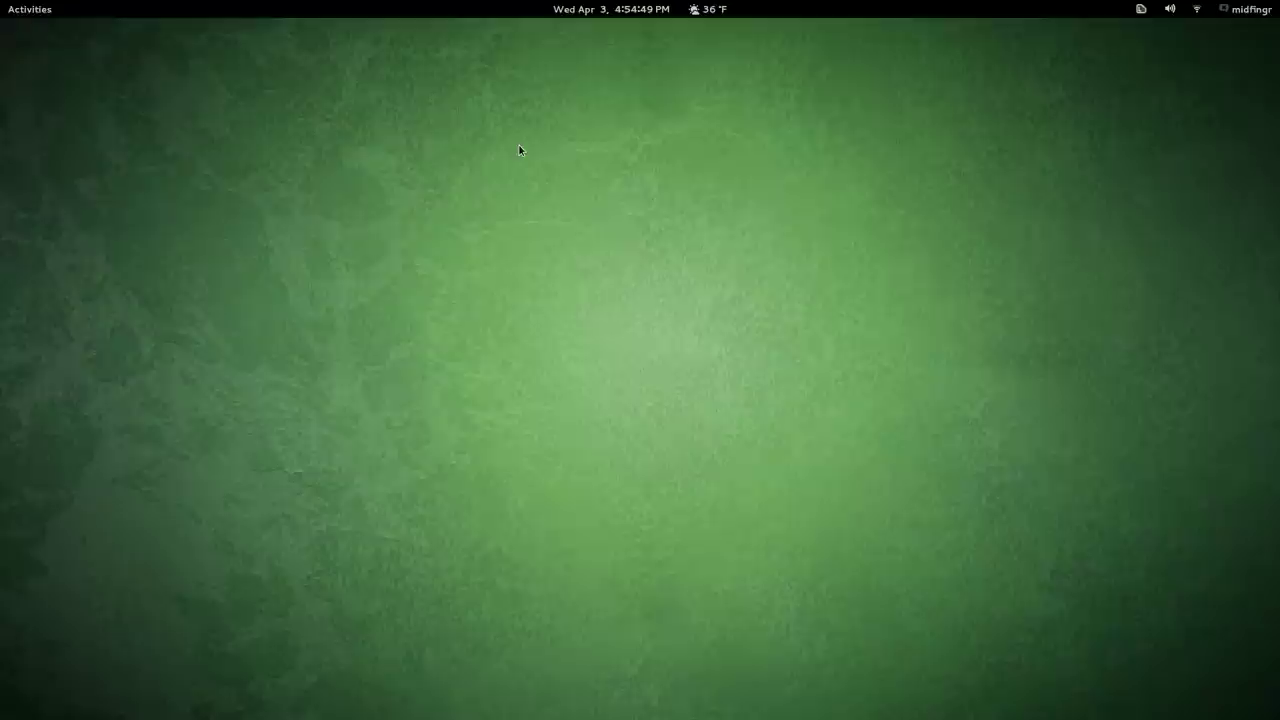
right_click(561, 169)
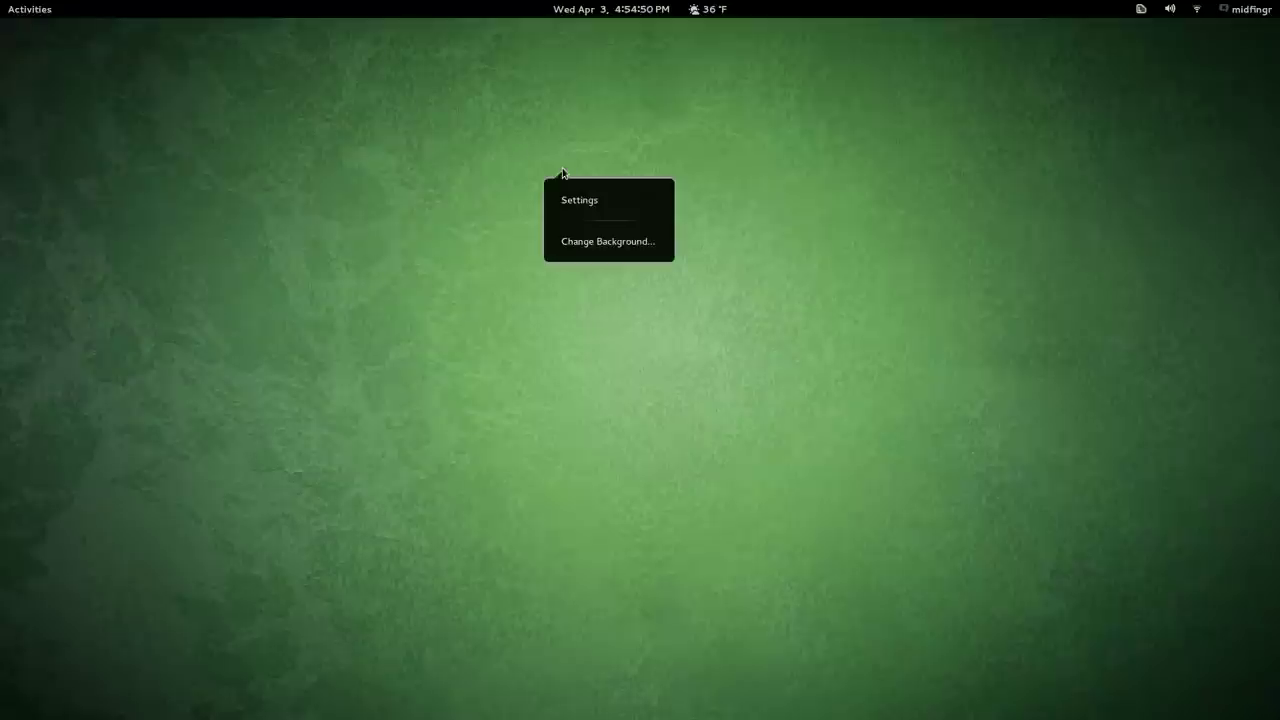
click(603, 242)
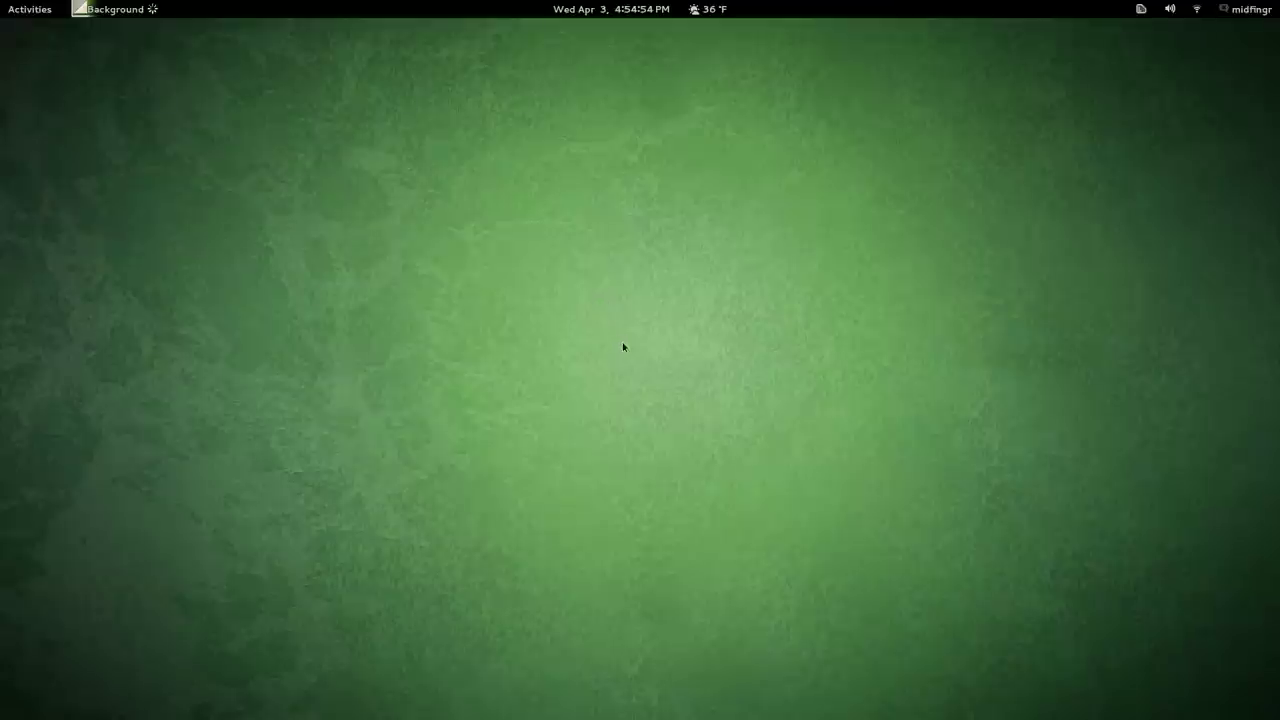
click(622, 287)
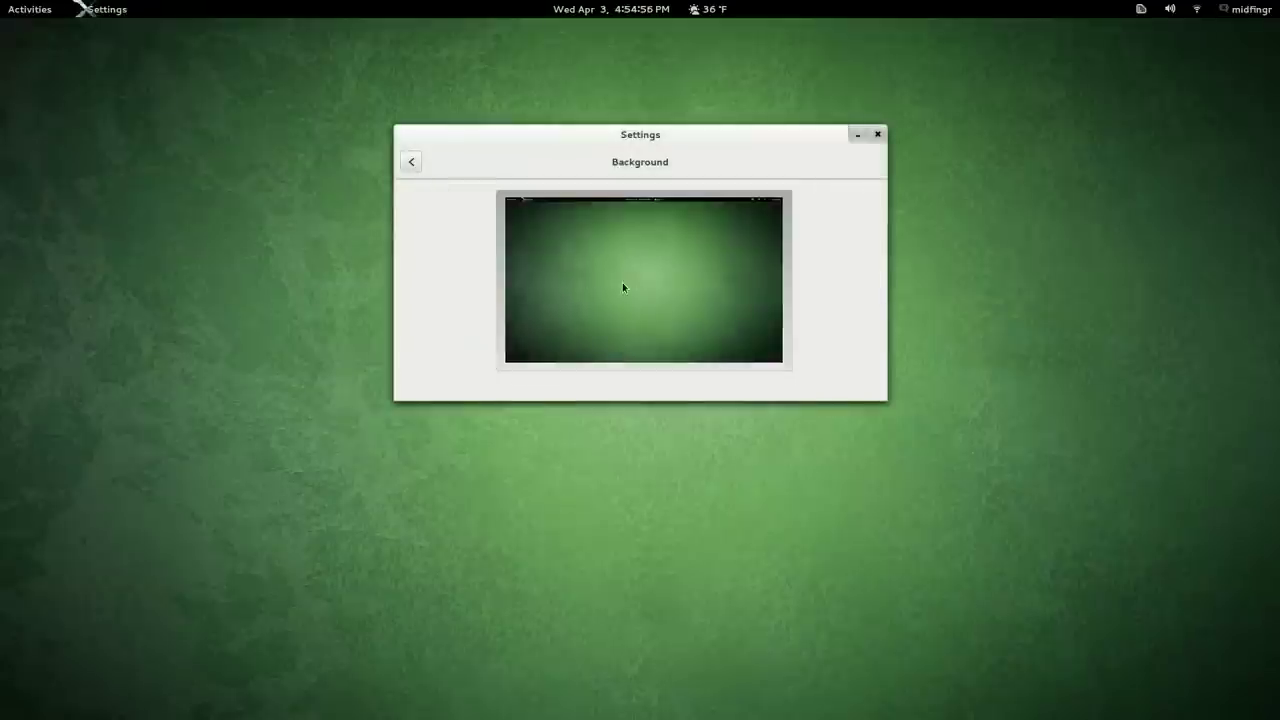
scroll(610, 330, down, 3)
scroll(615, 360, down, 3)
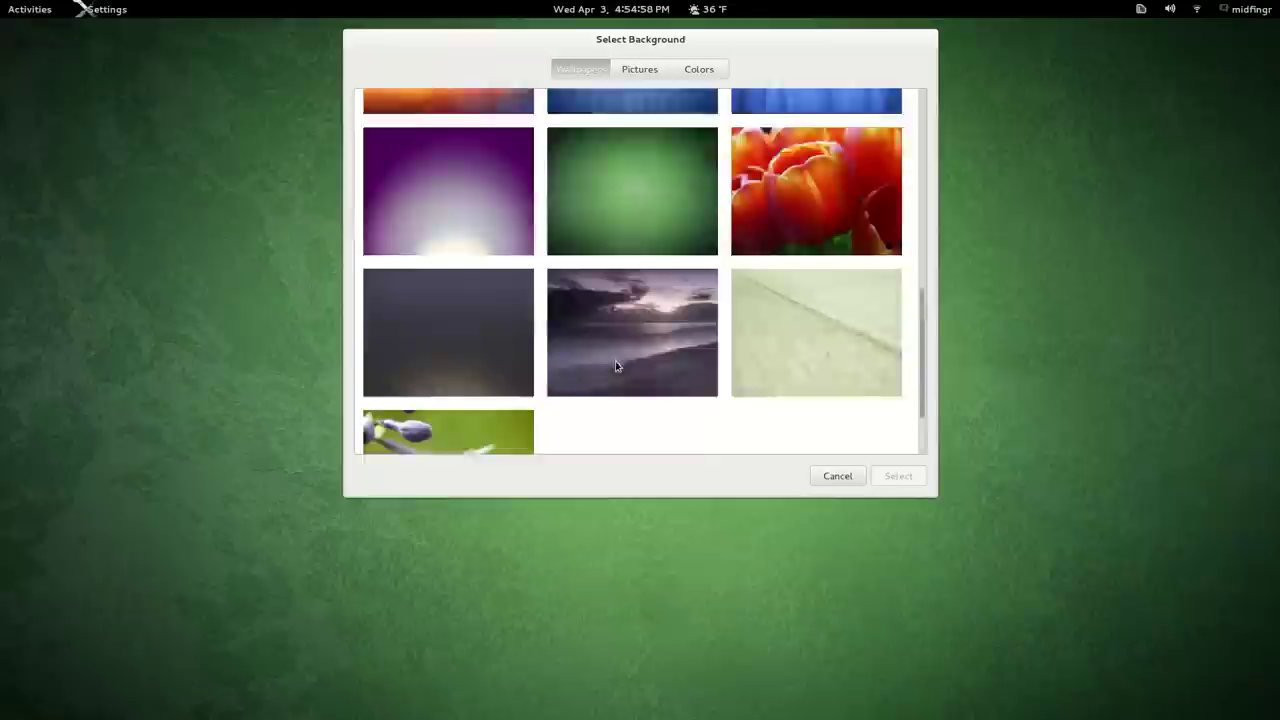
scroll(615, 360, up, 6)
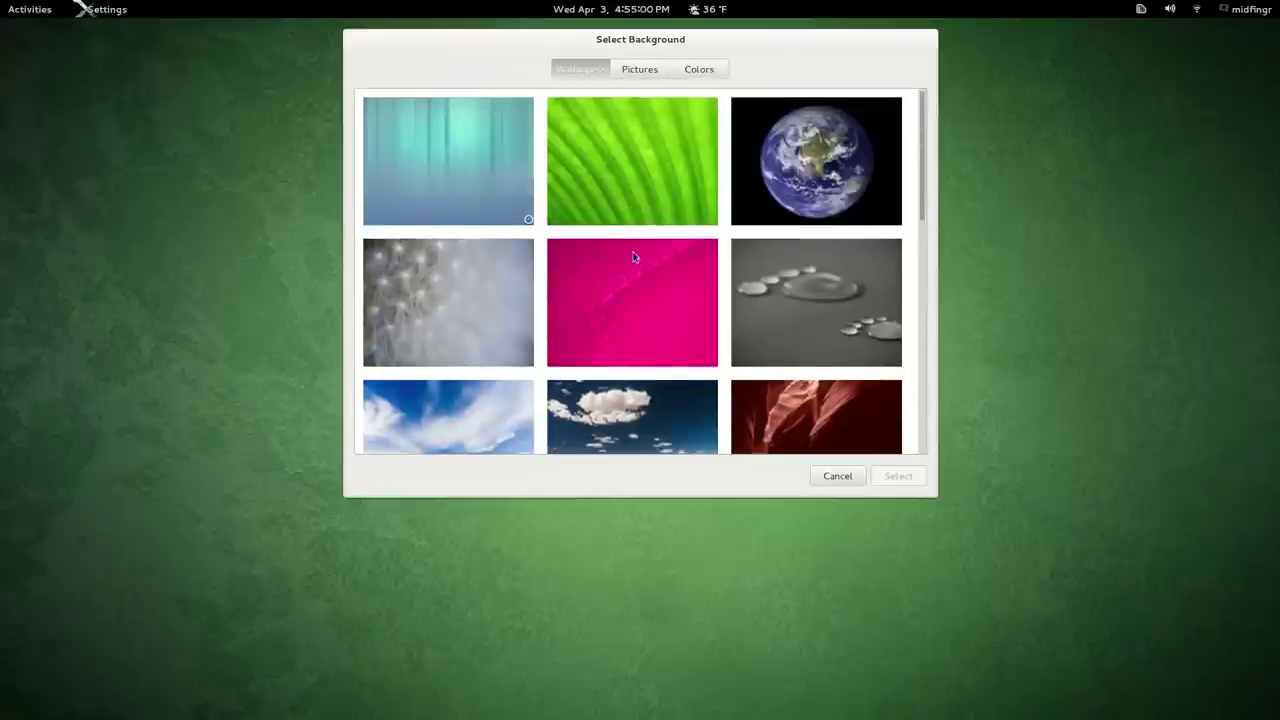
click(837, 475)
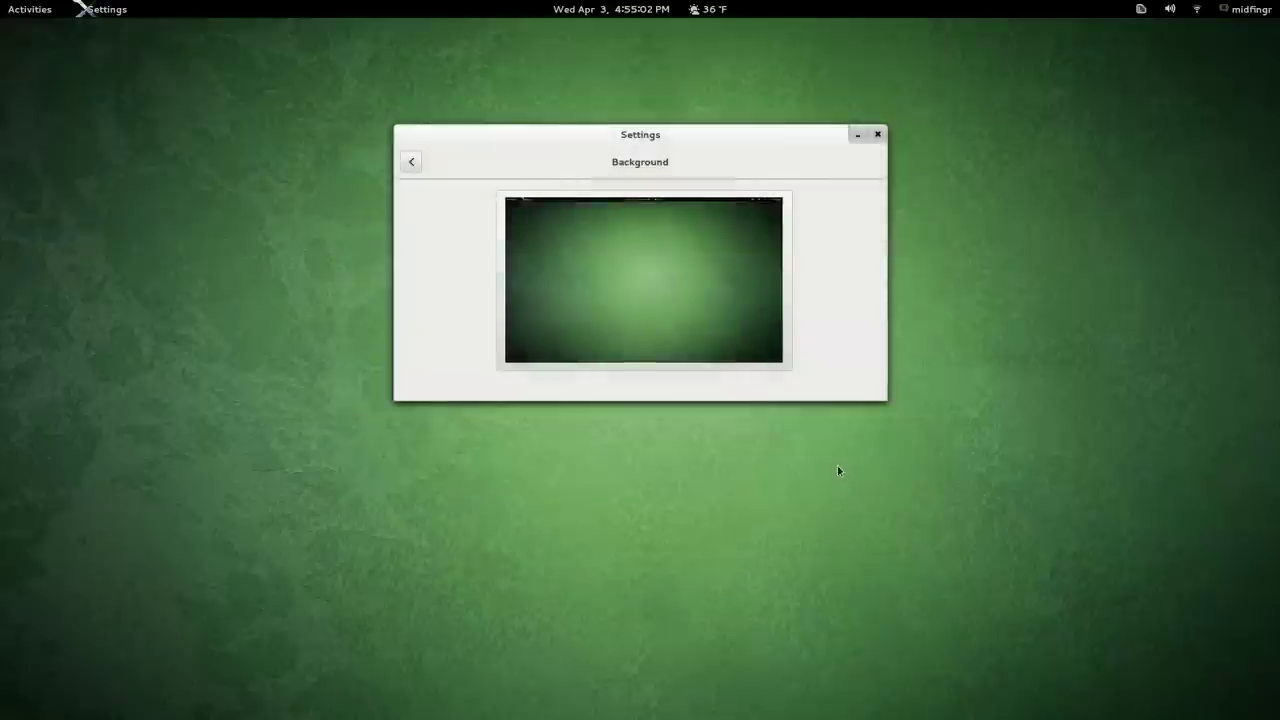
Step: Close Settings, reopen it from the desktop context menu and shift the window left
click(877, 137)
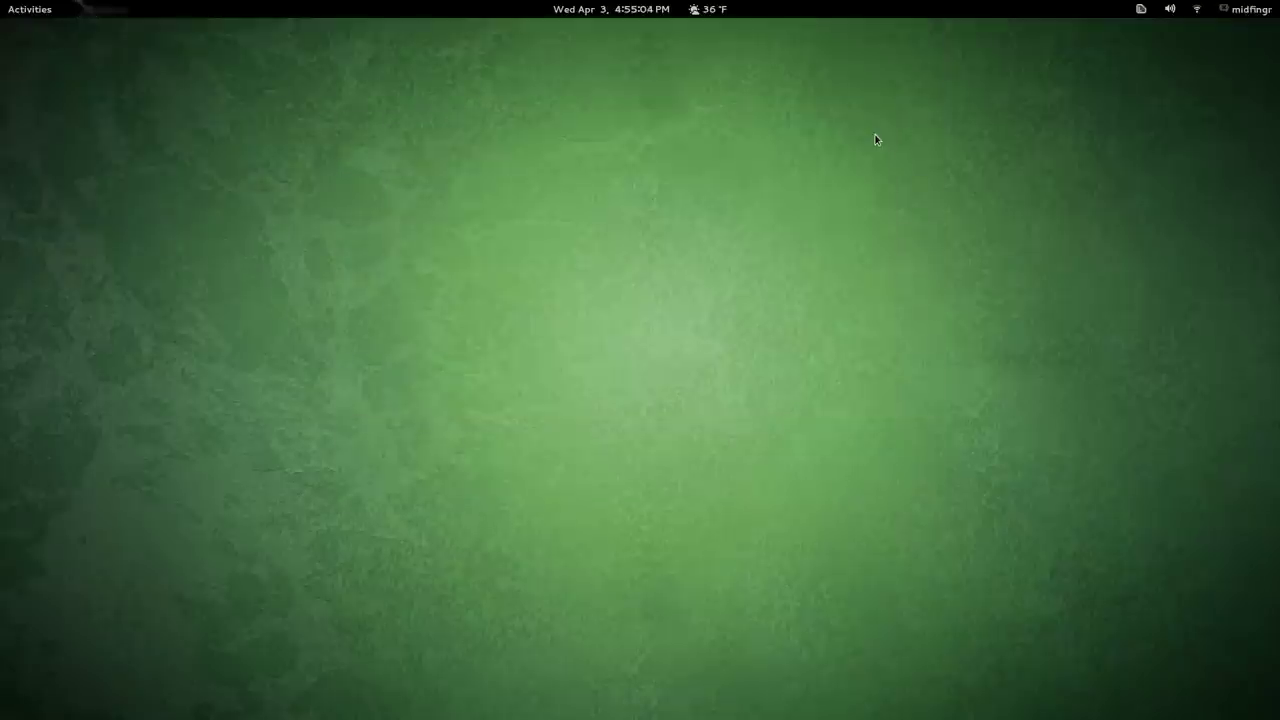
right_click(612, 261)
click(648, 290)
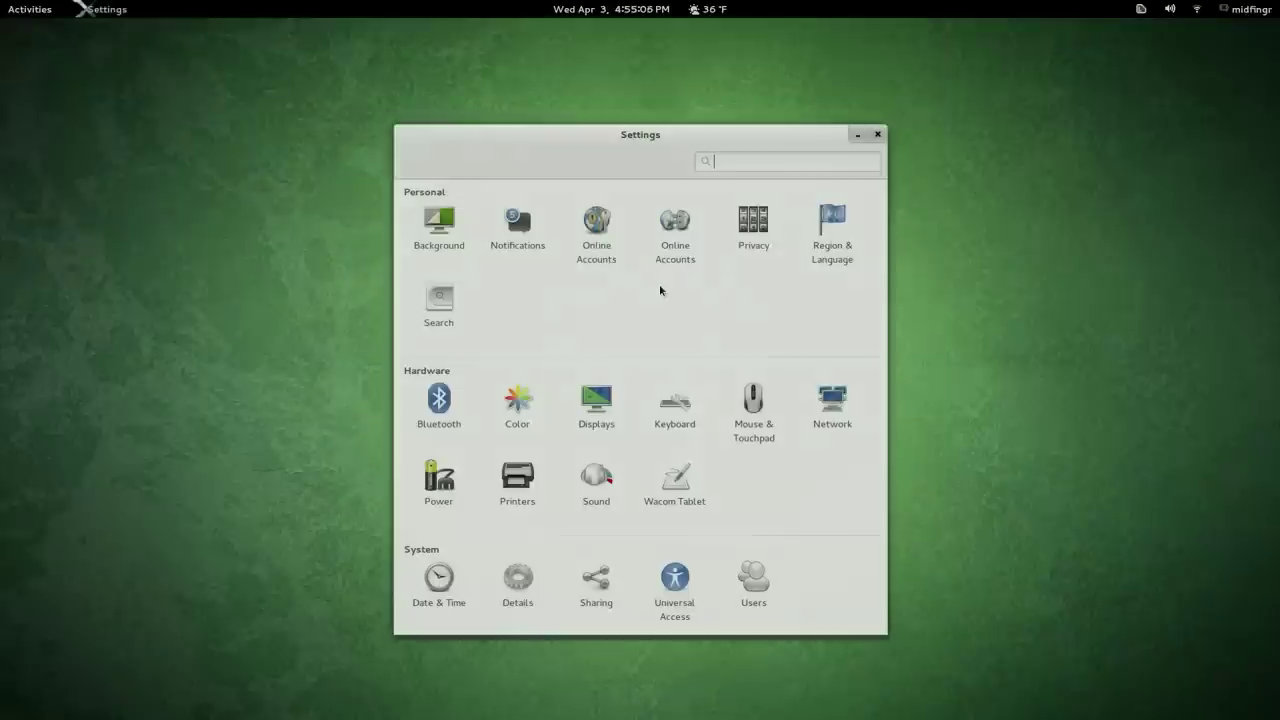
drag(691, 134, 635, 124)
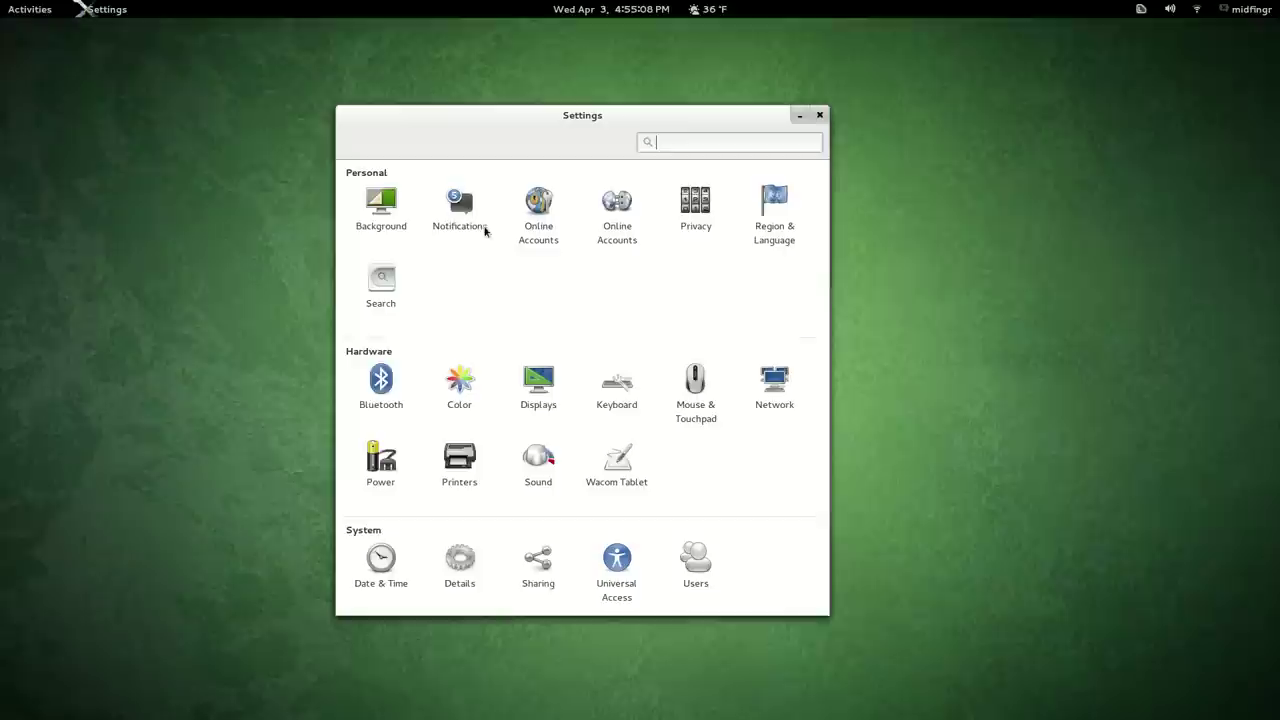
Step: Look through the Notifications settings, then return to the settings overview
click(463, 207)
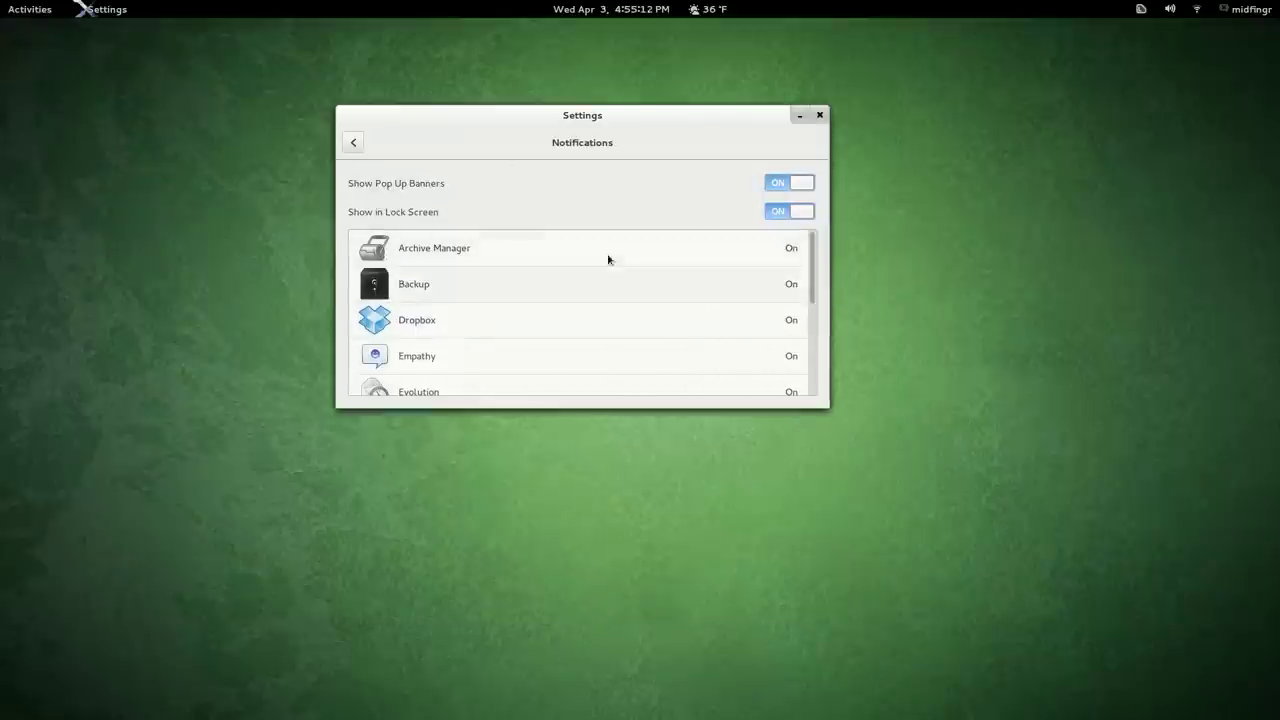
scroll(446, 306, down, 1)
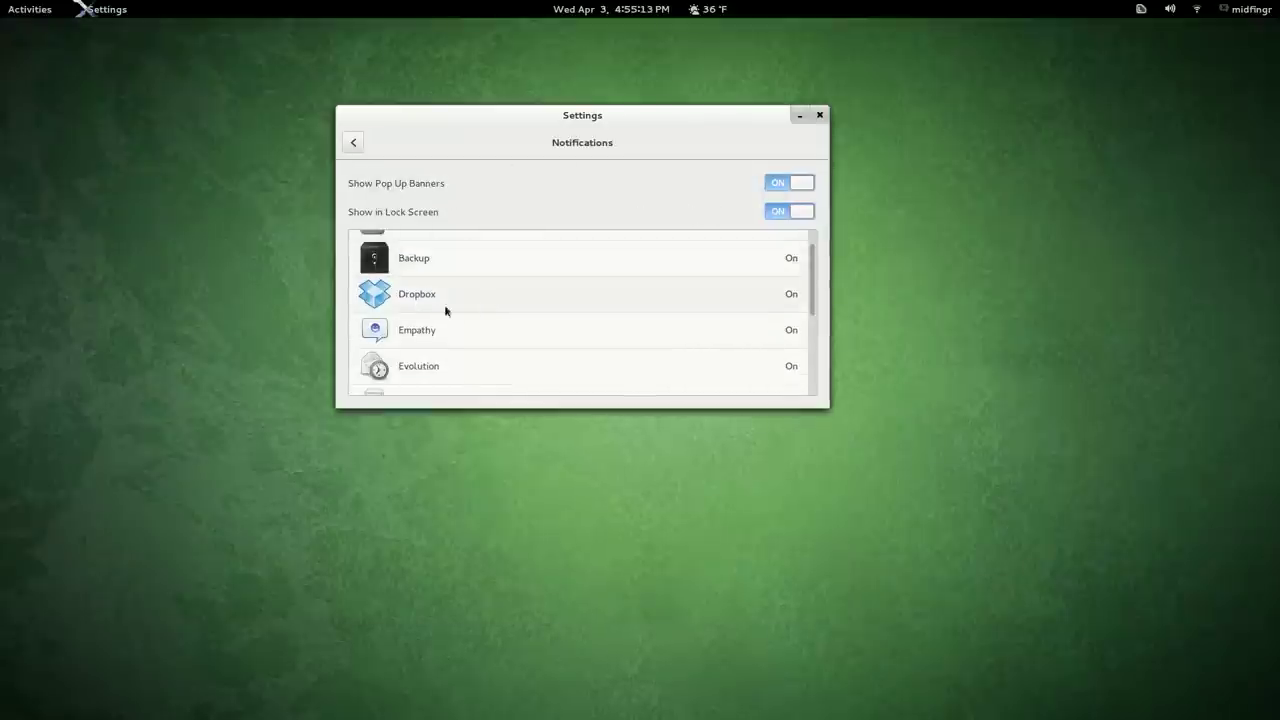
click(351, 145)
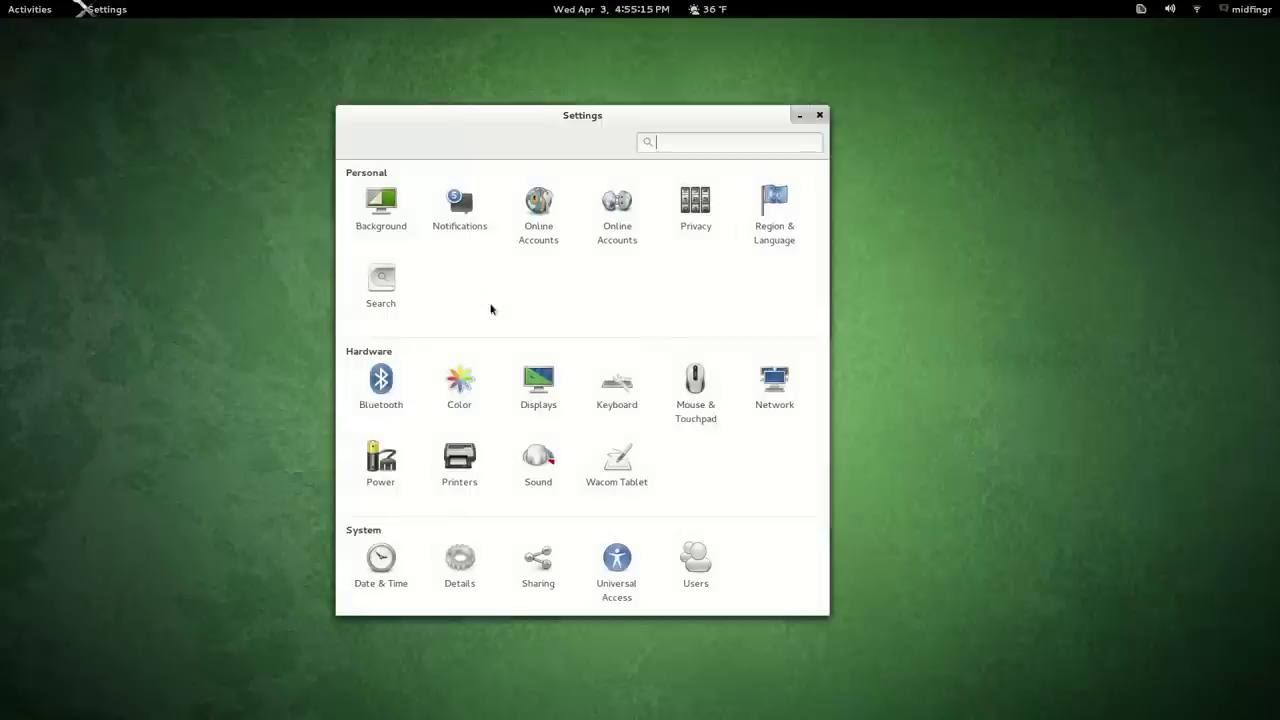
Step: Look through the Online Accounts settings, then return to the settings overview
click(551, 237)
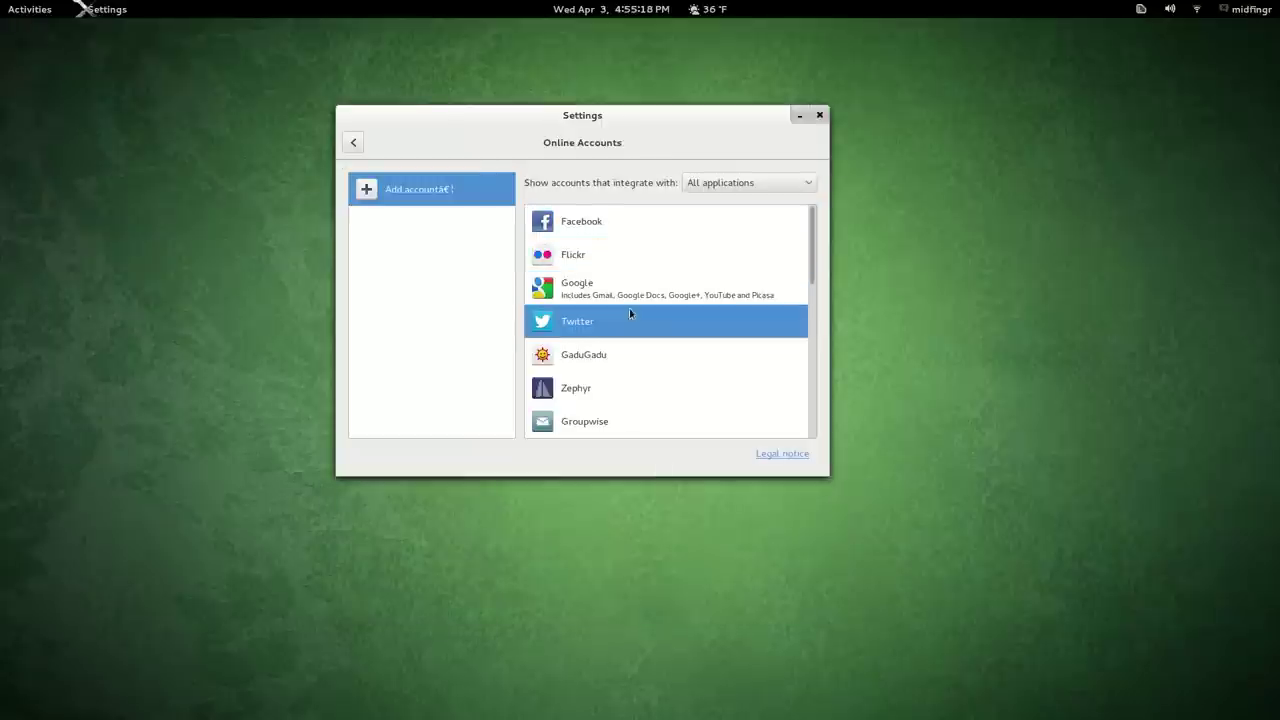
scroll(630, 314, down, 8)
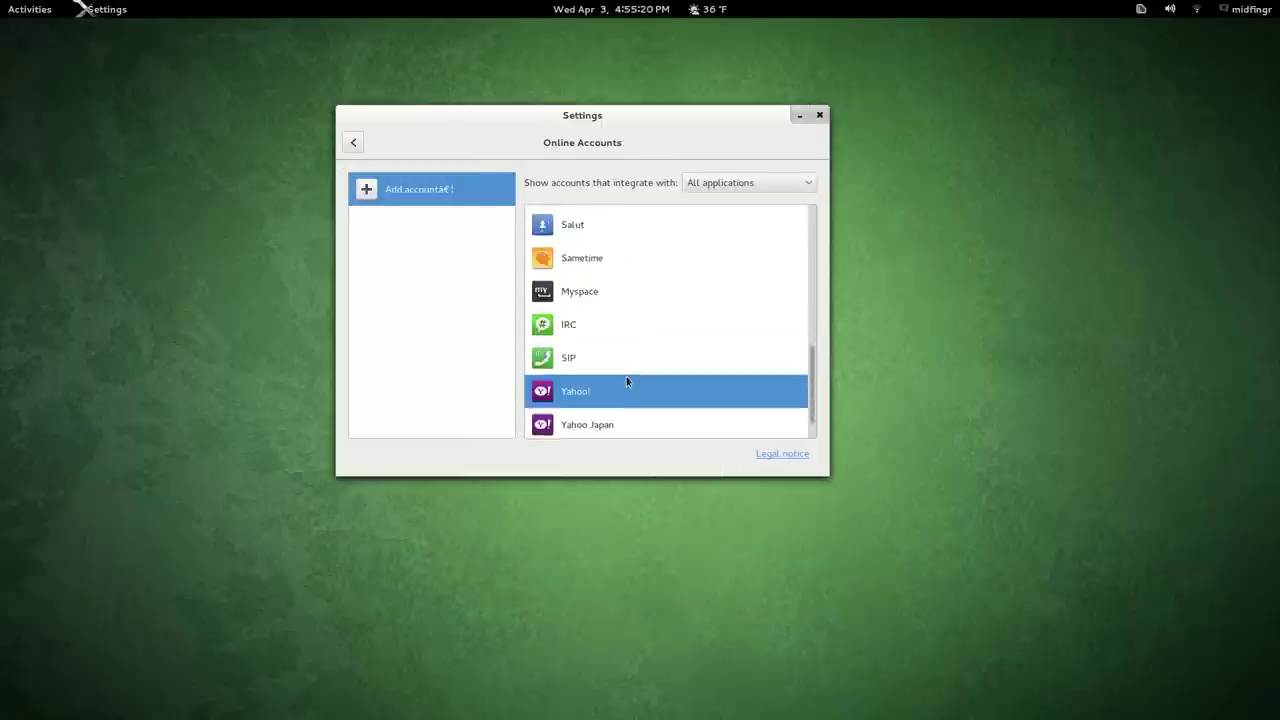
scroll(620, 400, up, 5)
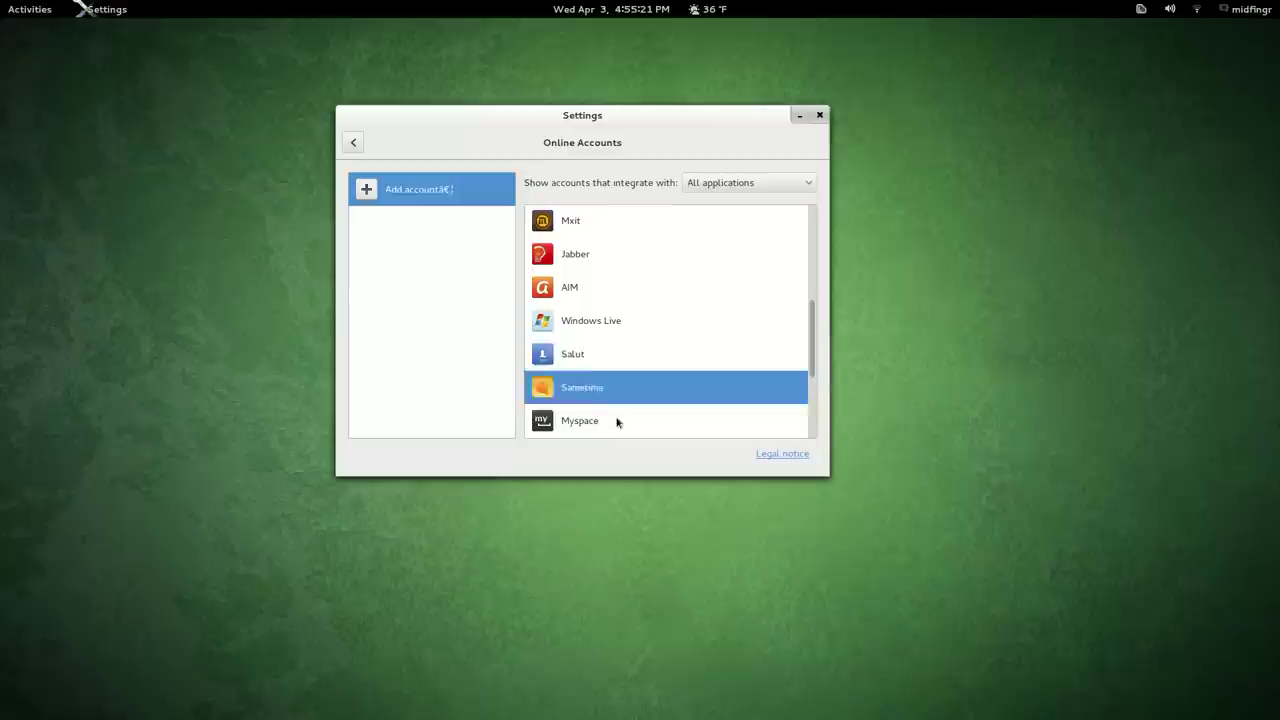
click(352, 145)
Step: In Privacy, keep the Purge Trash & Temporary Files delay at 30 days
click(700, 224)
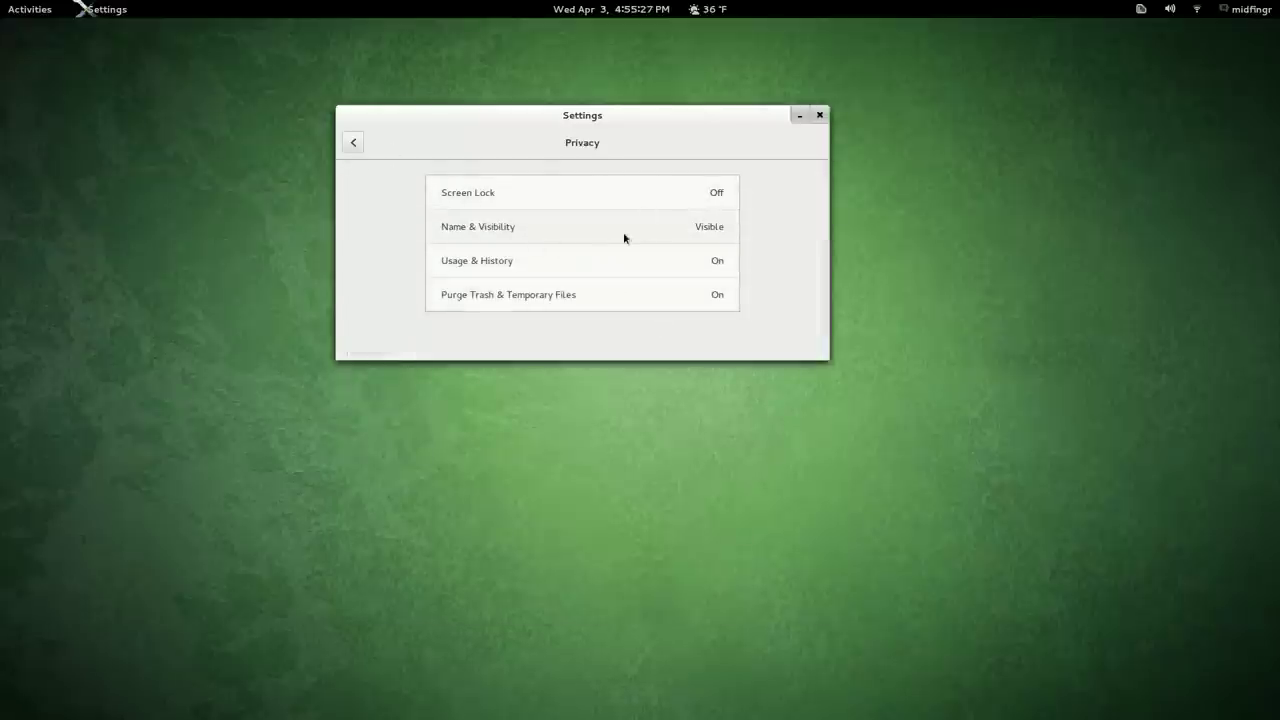
click(654, 292)
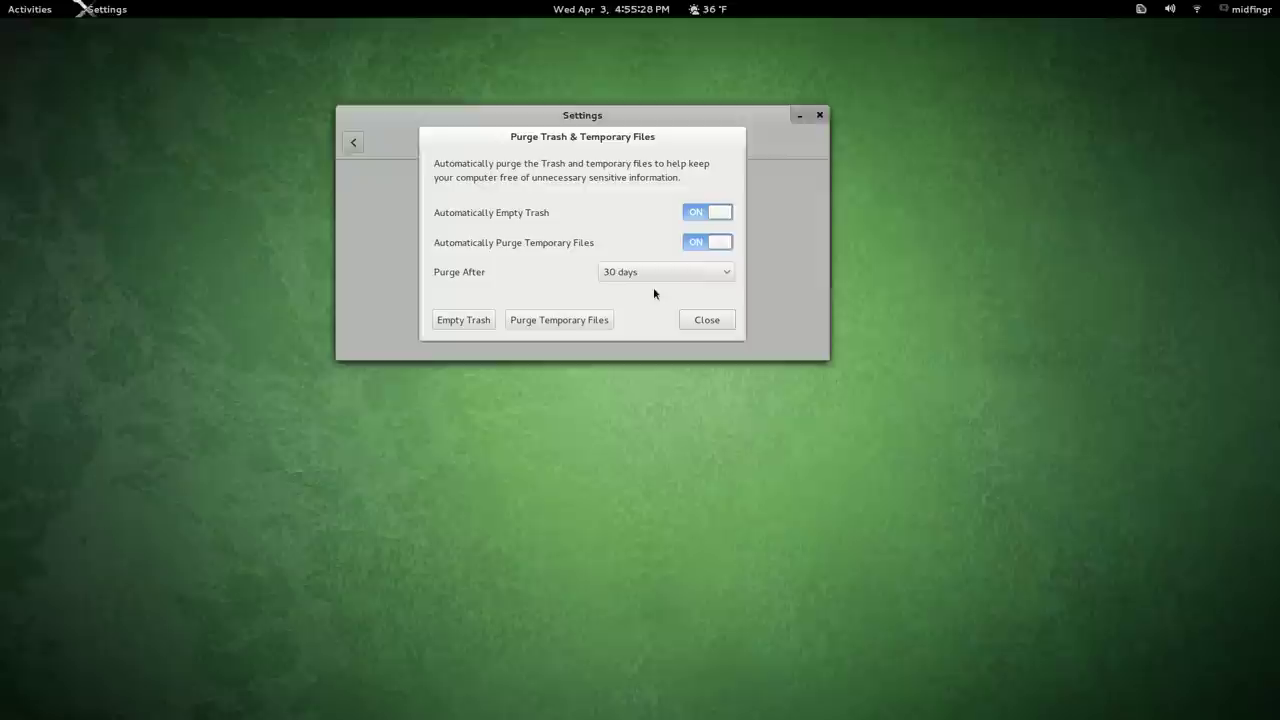
click(639, 274)
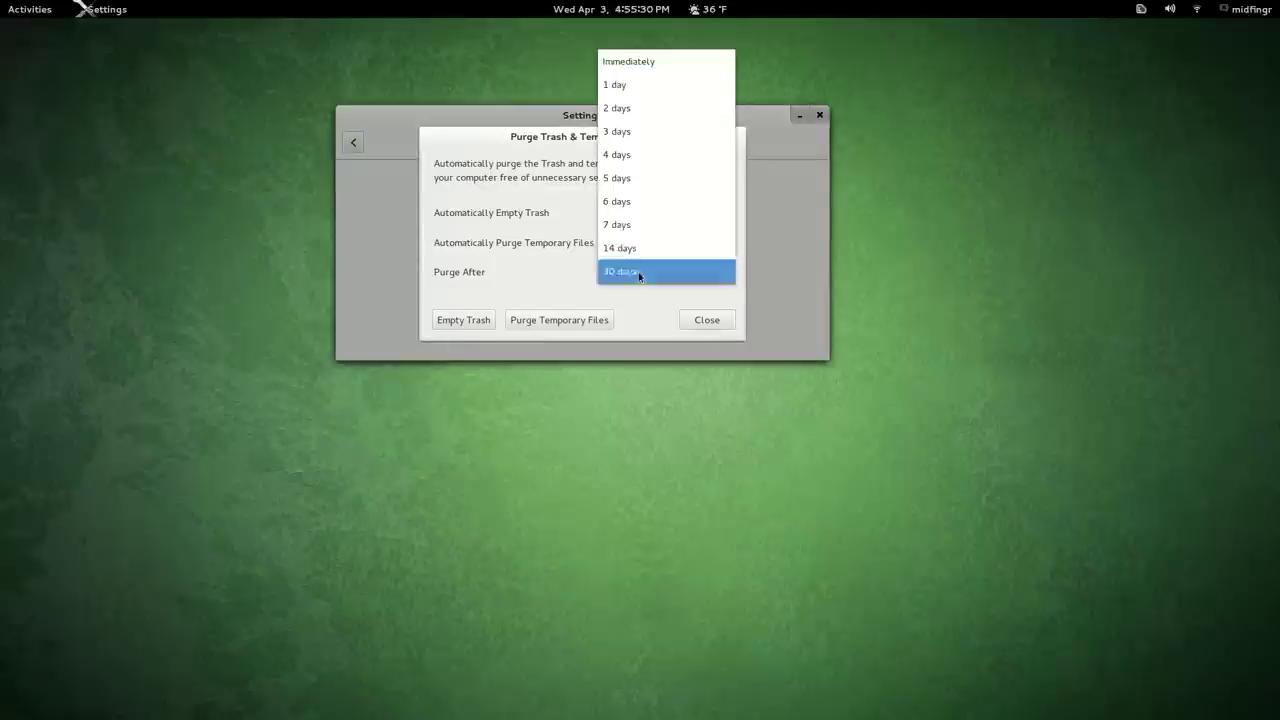
click(556, 232)
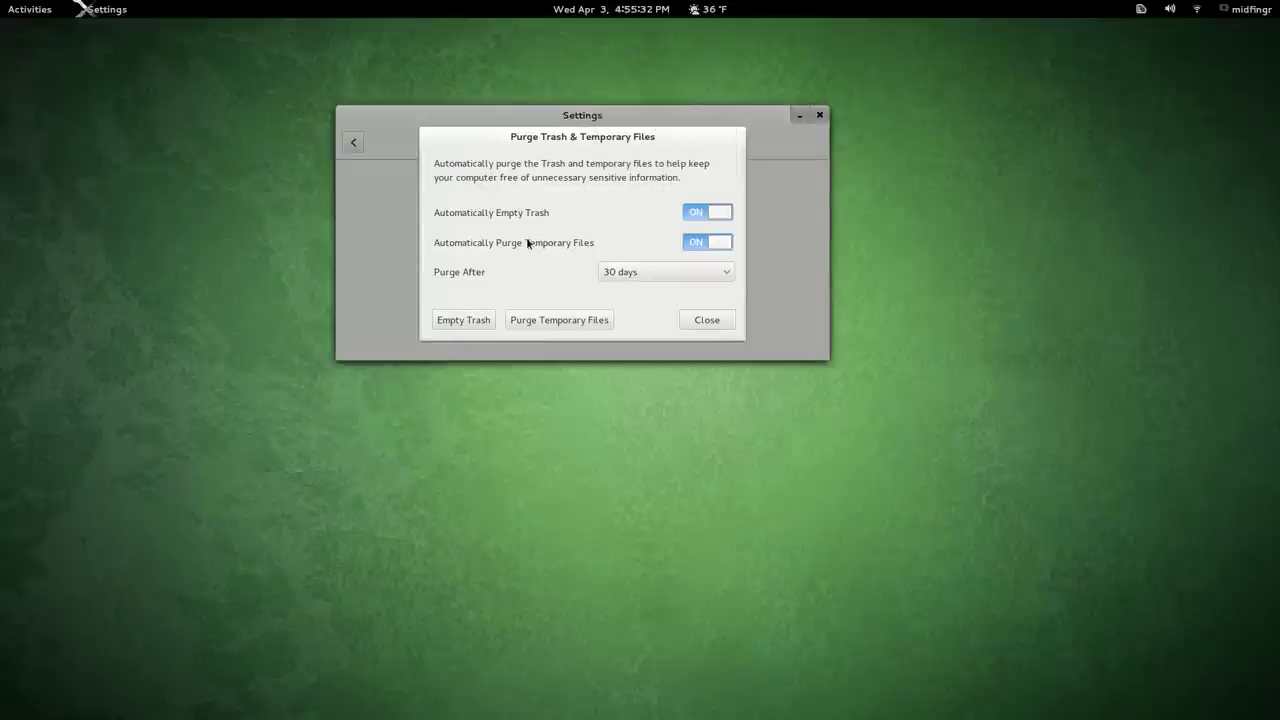
click(710, 328)
Step: Open the Search settings and view the search locations for the Files source
click(353, 142)
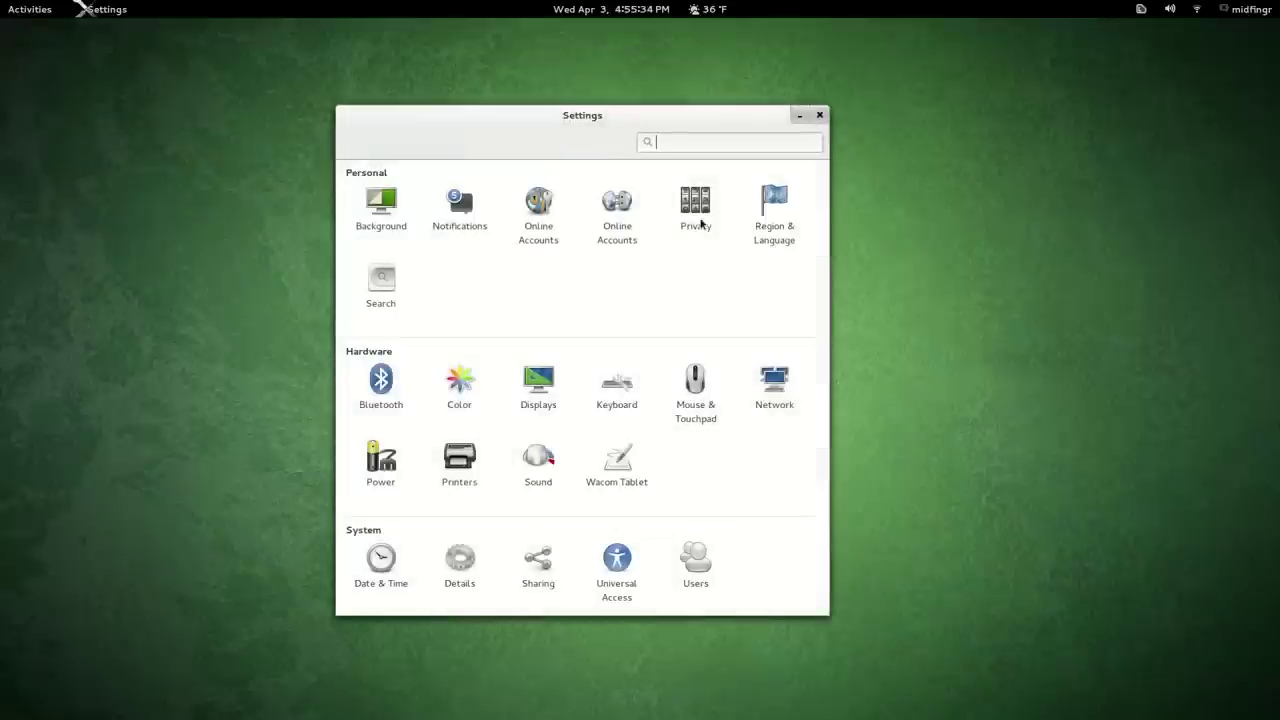
click(378, 300)
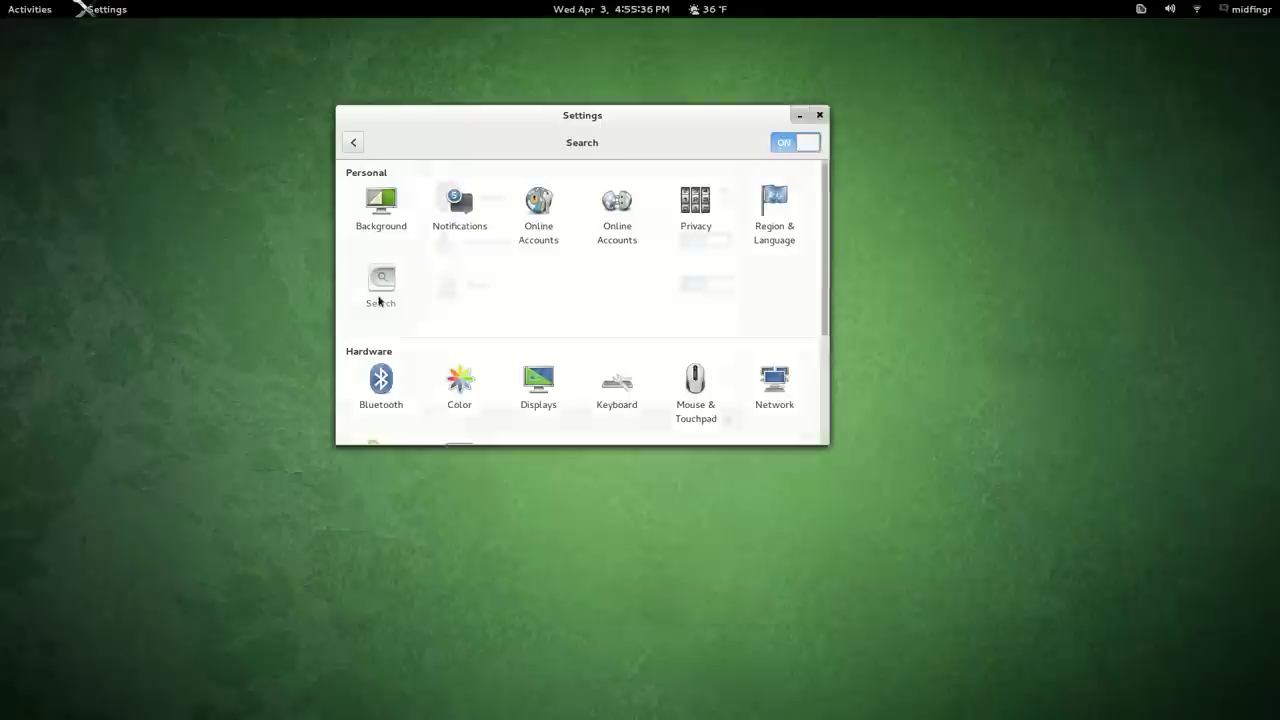
click(494, 283)
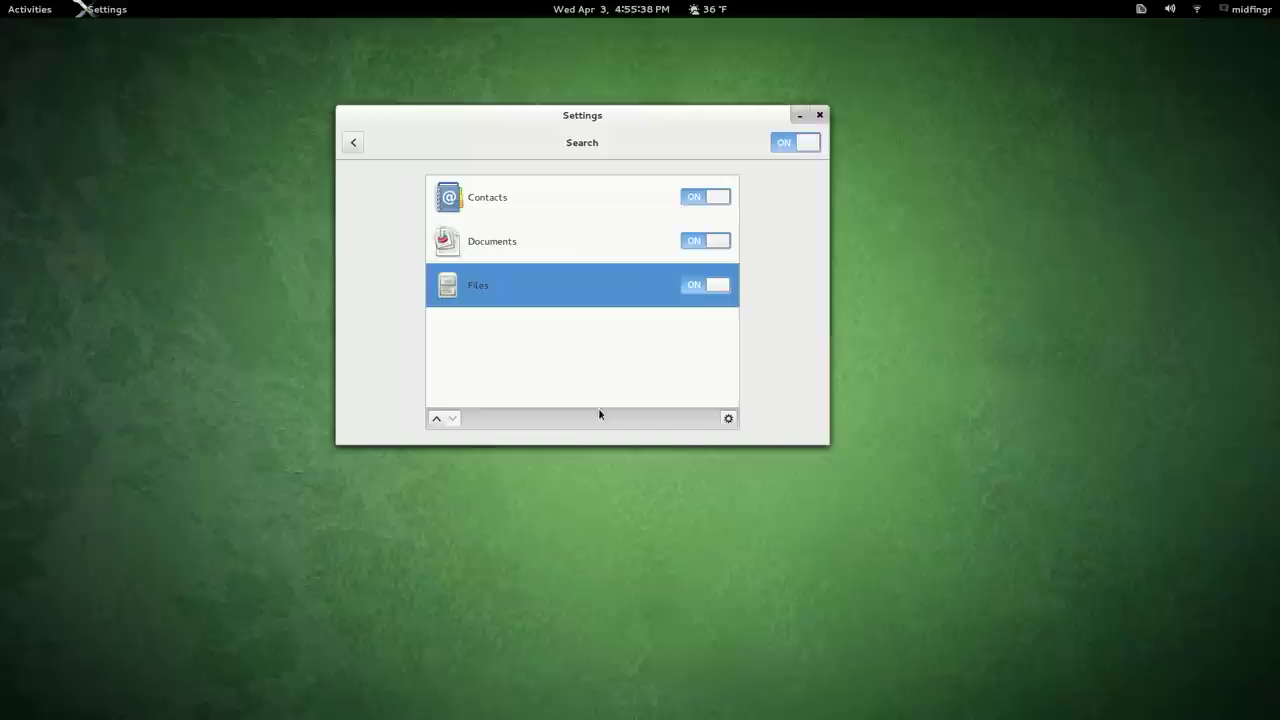
click(727, 419)
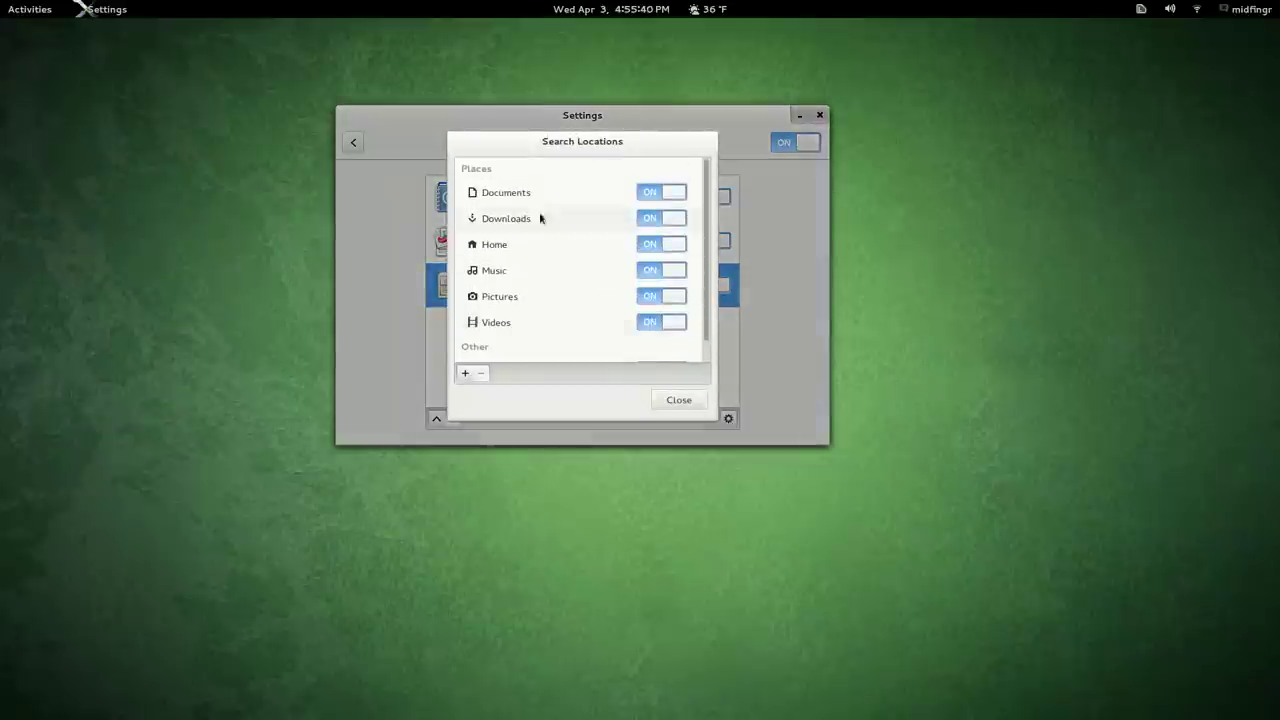
click(678, 399)
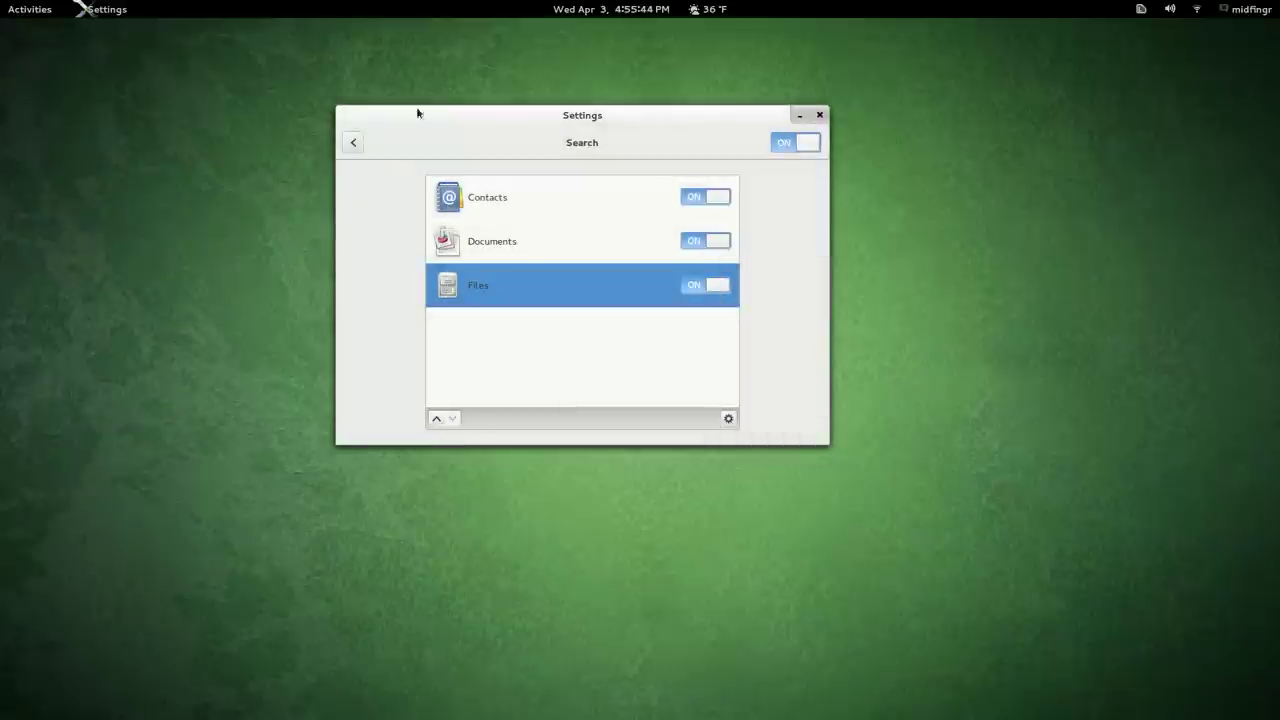
Step: Open Details and select the Version 3.8.0 text and the graphics driver description
click(353, 142)
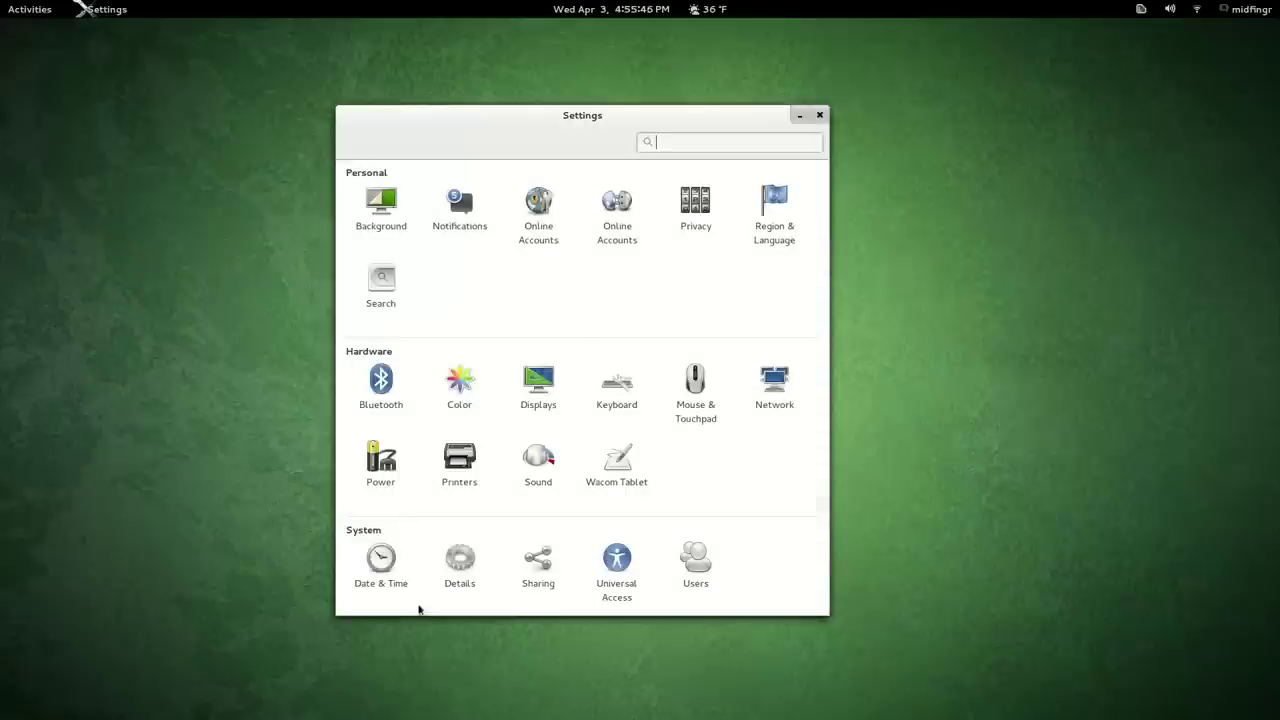
click(459, 565)
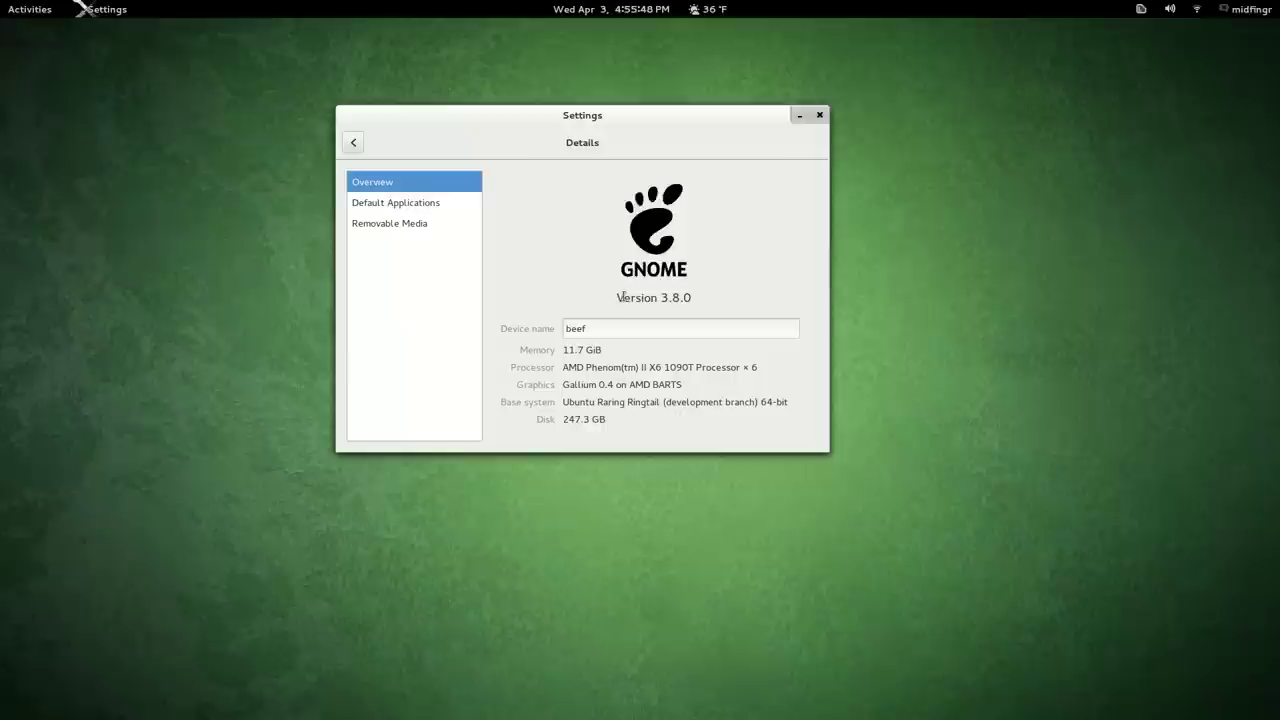
drag(613, 298, 718, 290)
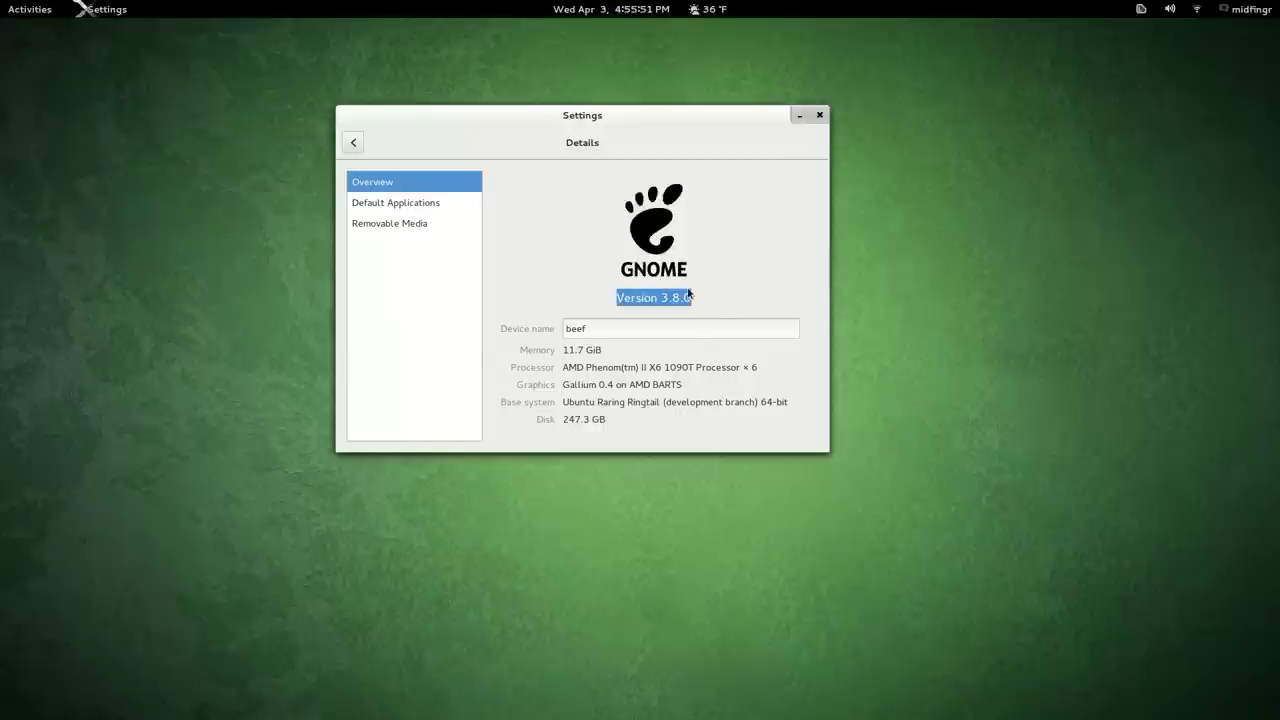
click(645, 297)
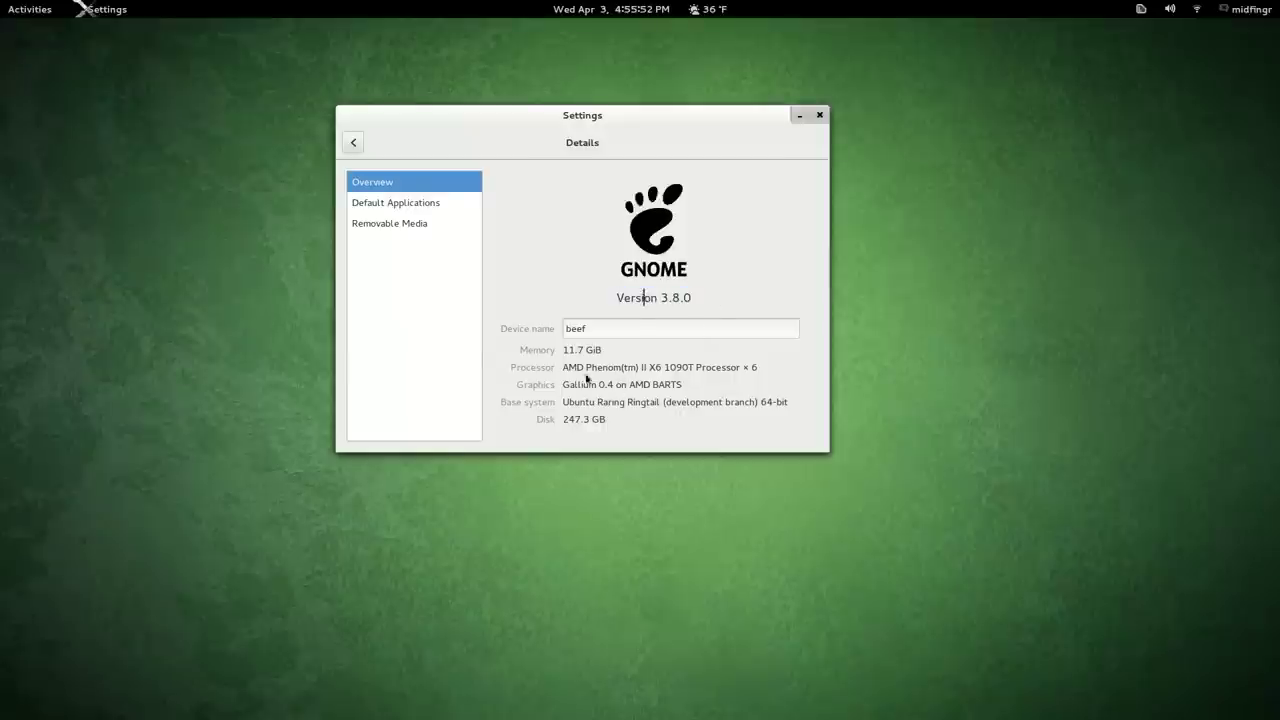
drag(597, 385, 687, 385)
Step: Close Settings, then open and dismiss the top-bar power profile menu
click(819, 115)
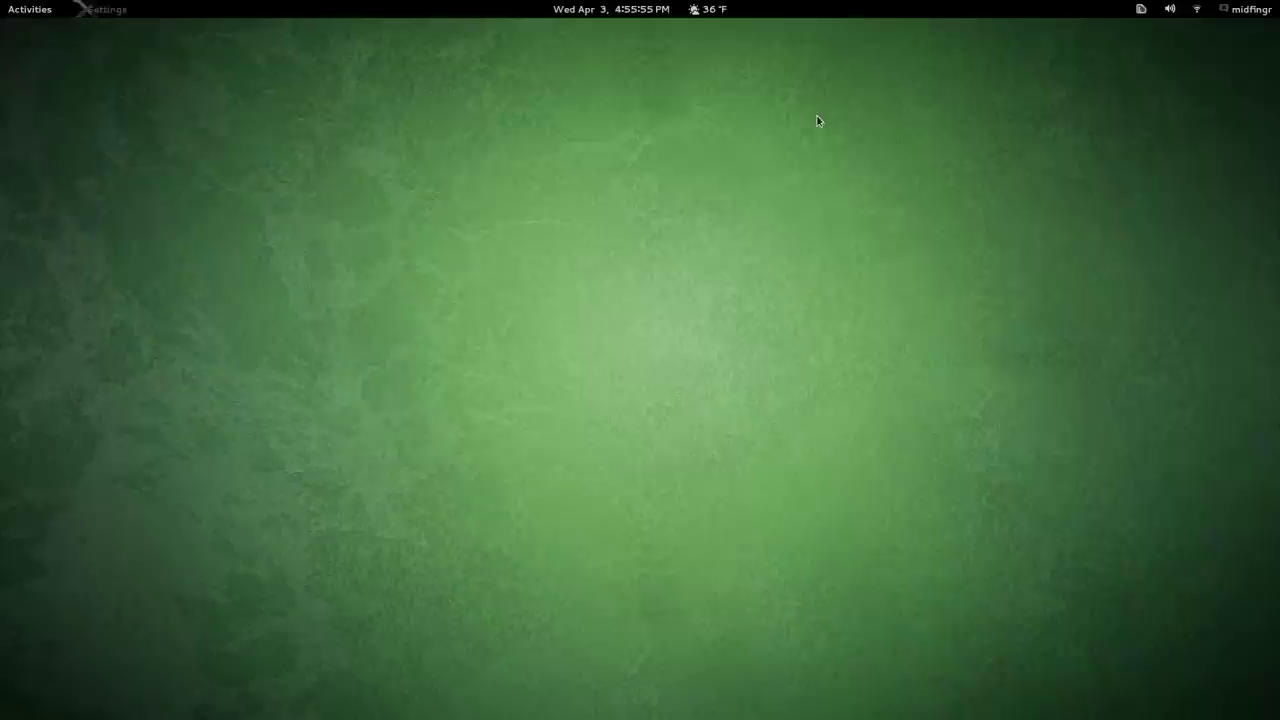
click(1141, 14)
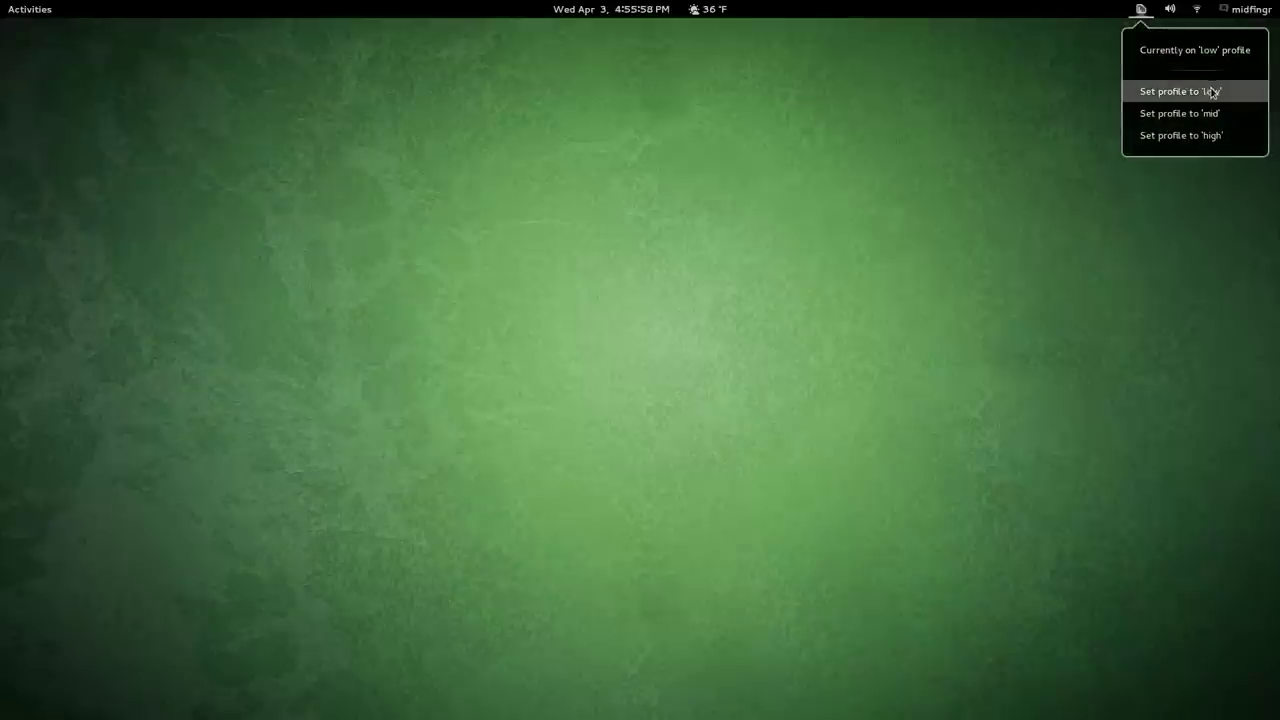
click(733, 133)
Step: Launch Firefox and browse the GNOME Shell Extensions site from the Bookmarks list
mouse_move(0, 0)
click(29, 223)
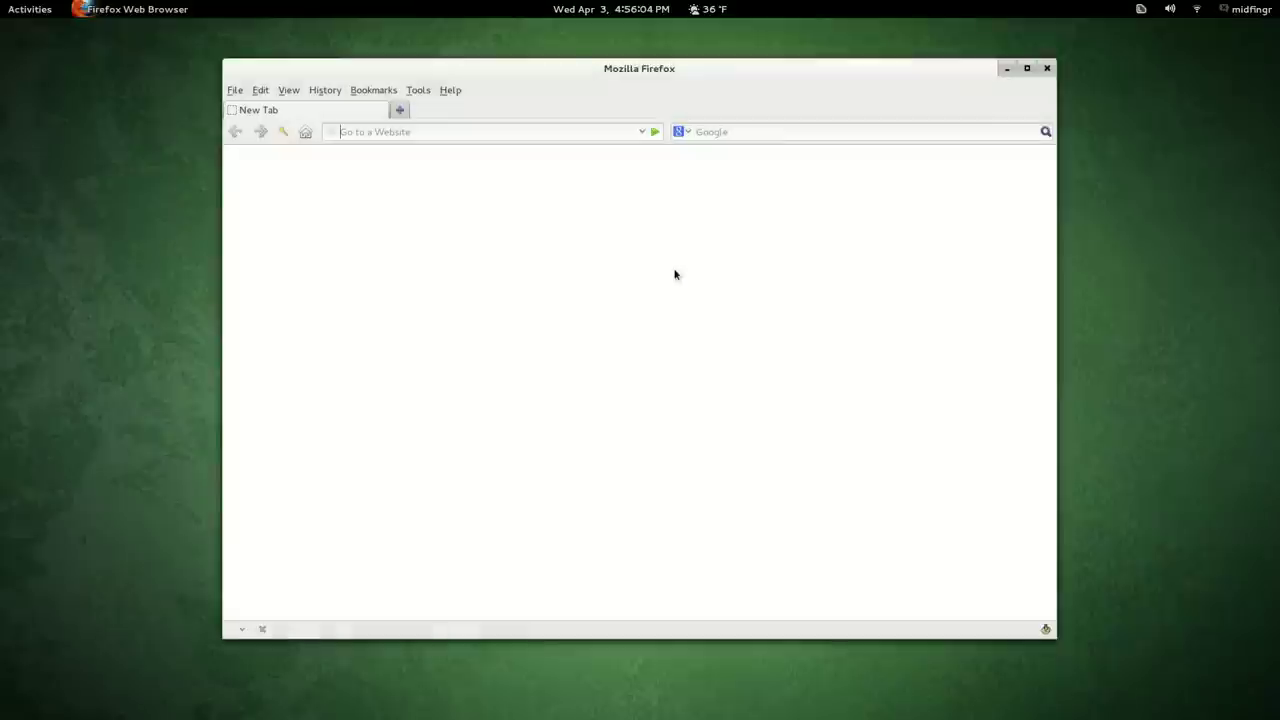
click(390, 92)
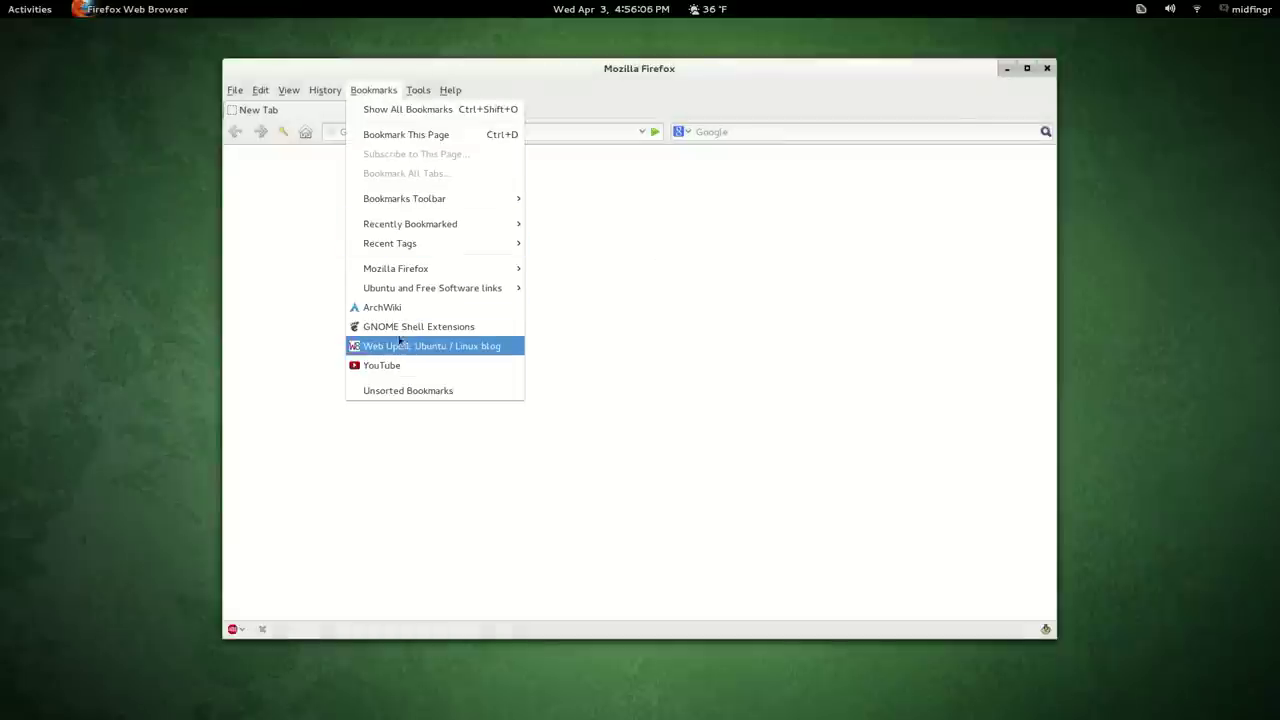
click(403, 328)
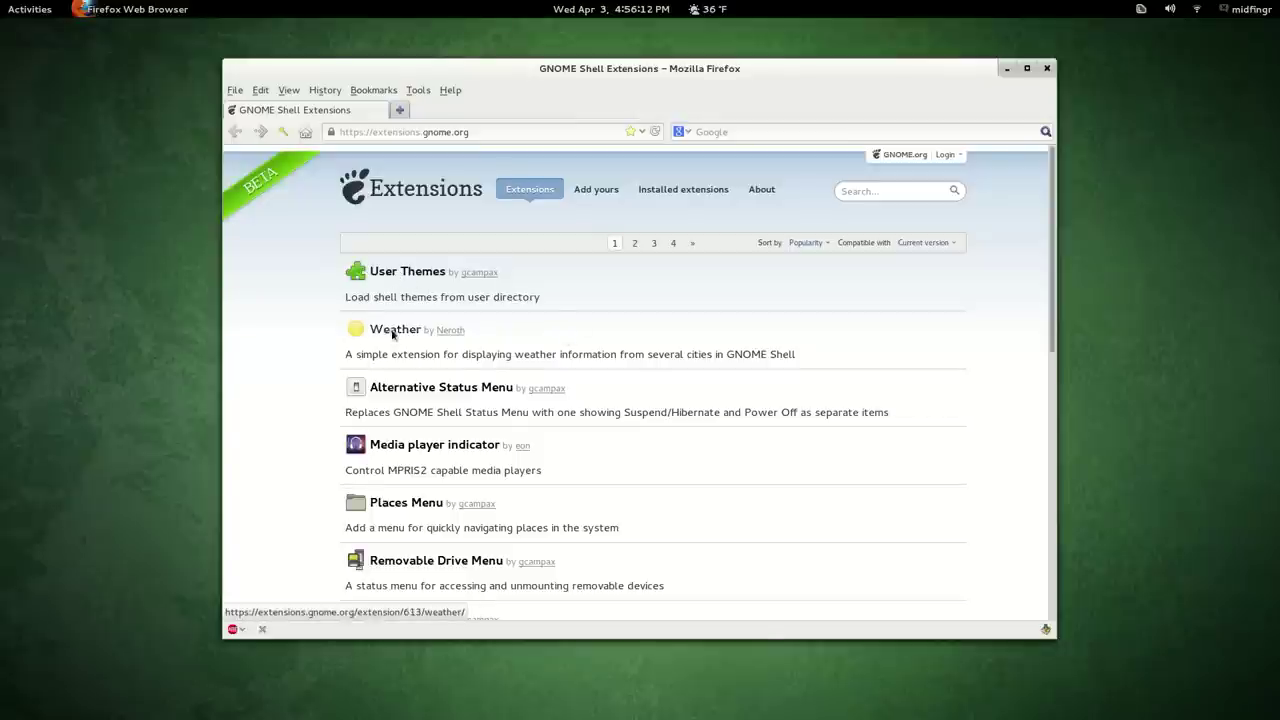
scroll(786, 509, down, 6)
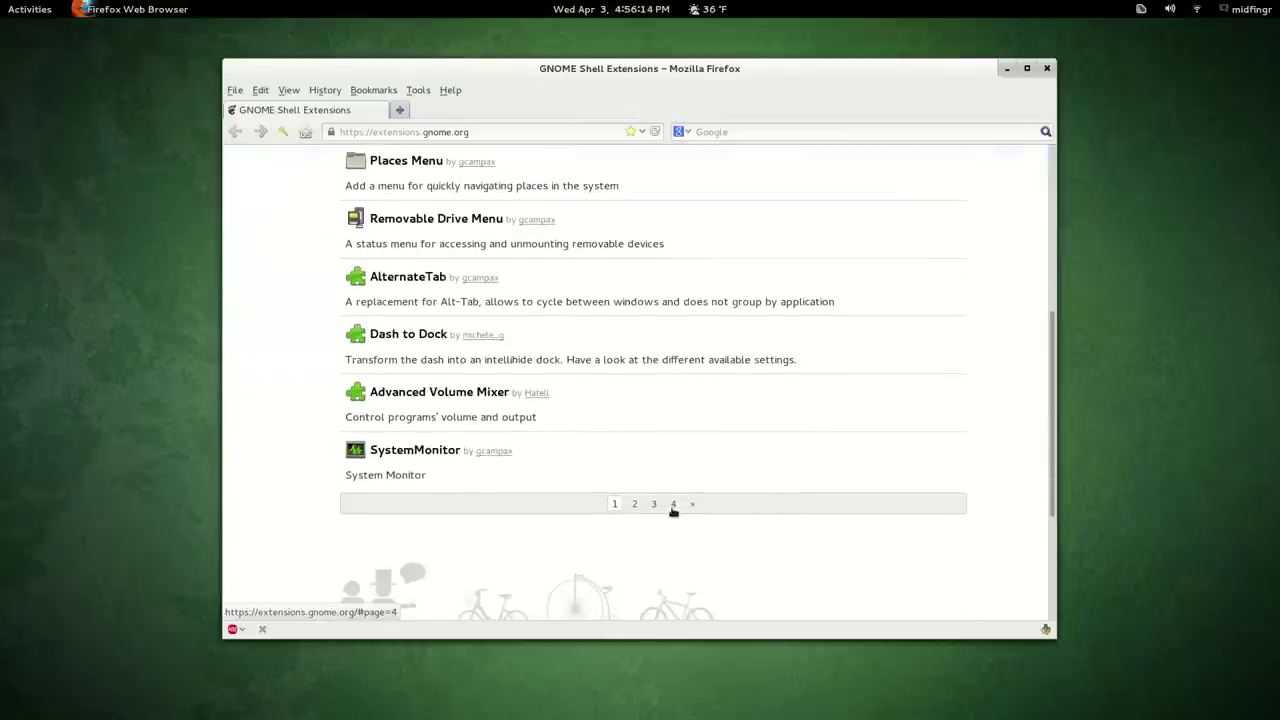
scroll(677, 488, up, 4)
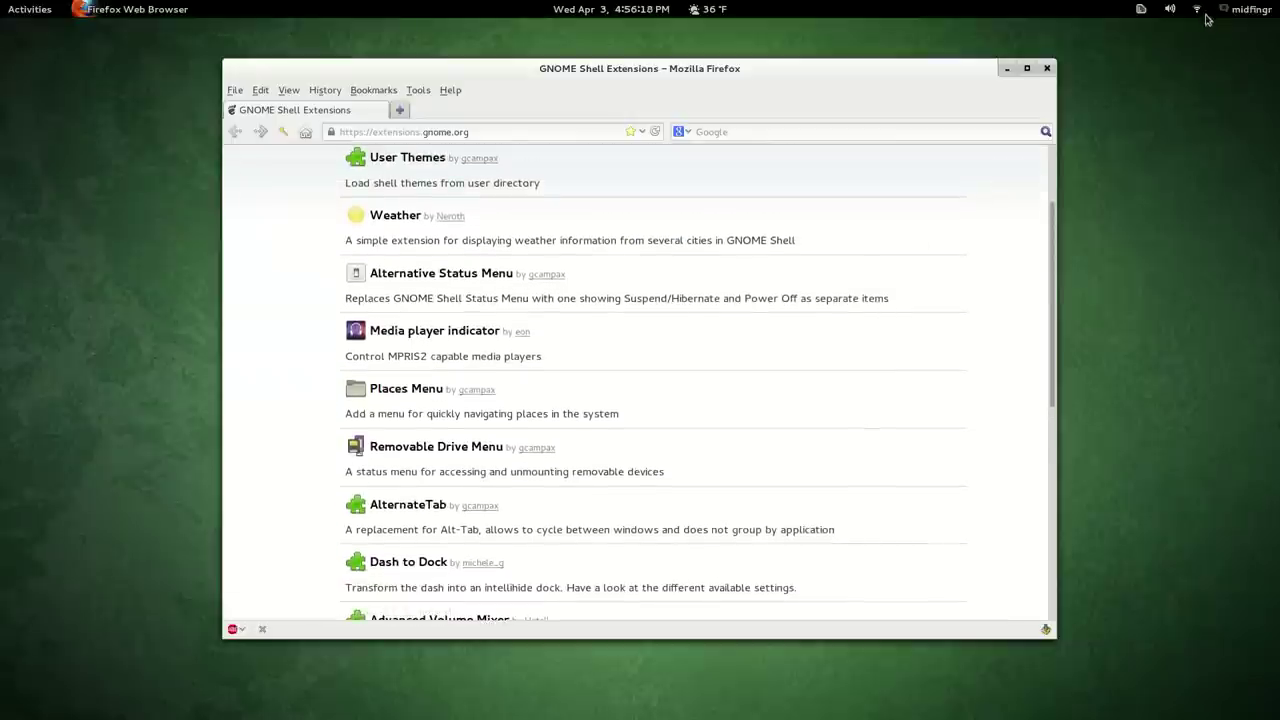
Step: Open and close the top-bar sound volume controls
click(1169, 10)
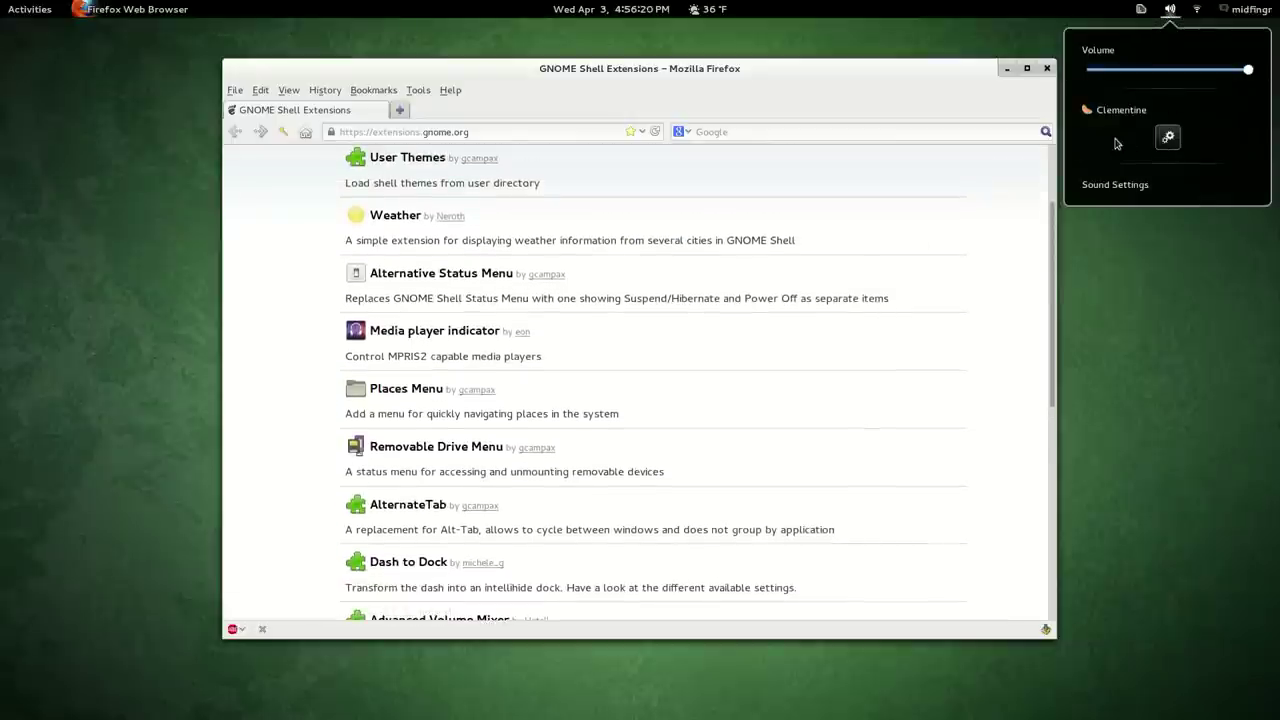
click(840, 76)
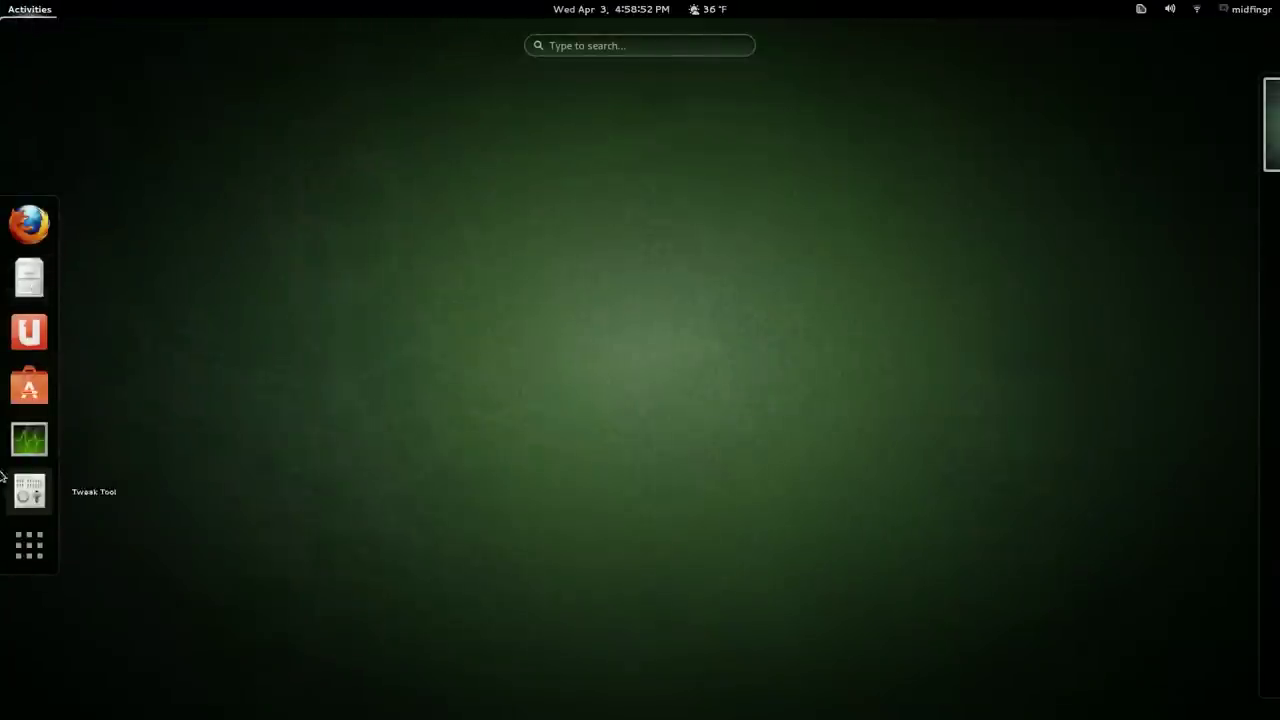
Step: Browse the All applications grid, peek into Utilities and Sundry folders, then return to Frequent
click(29, 558)
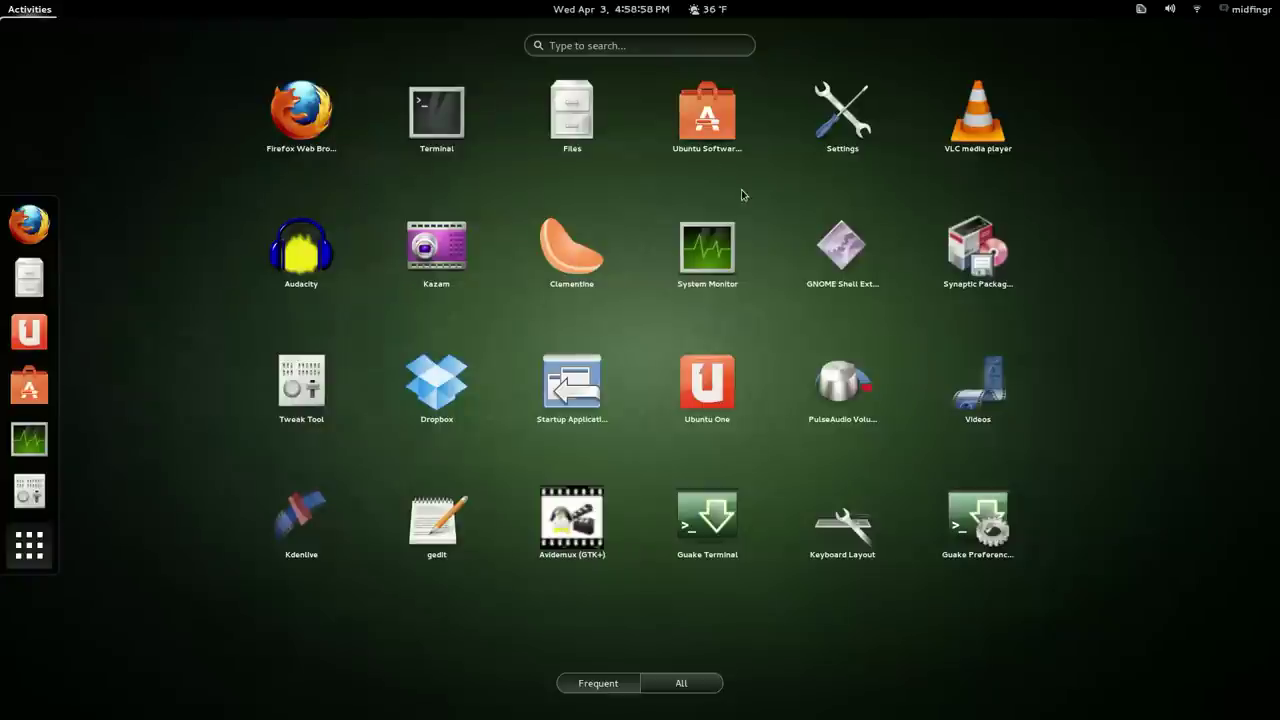
click(684, 690)
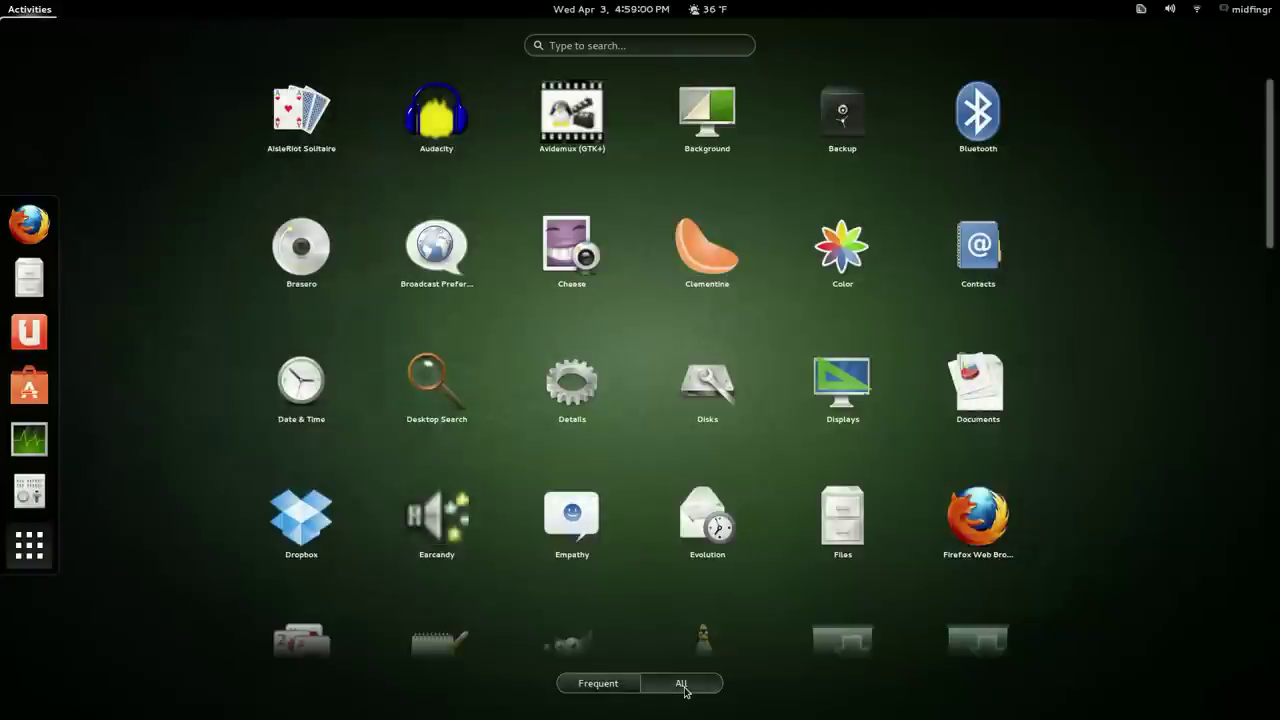
scroll(774, 226, down, 15)
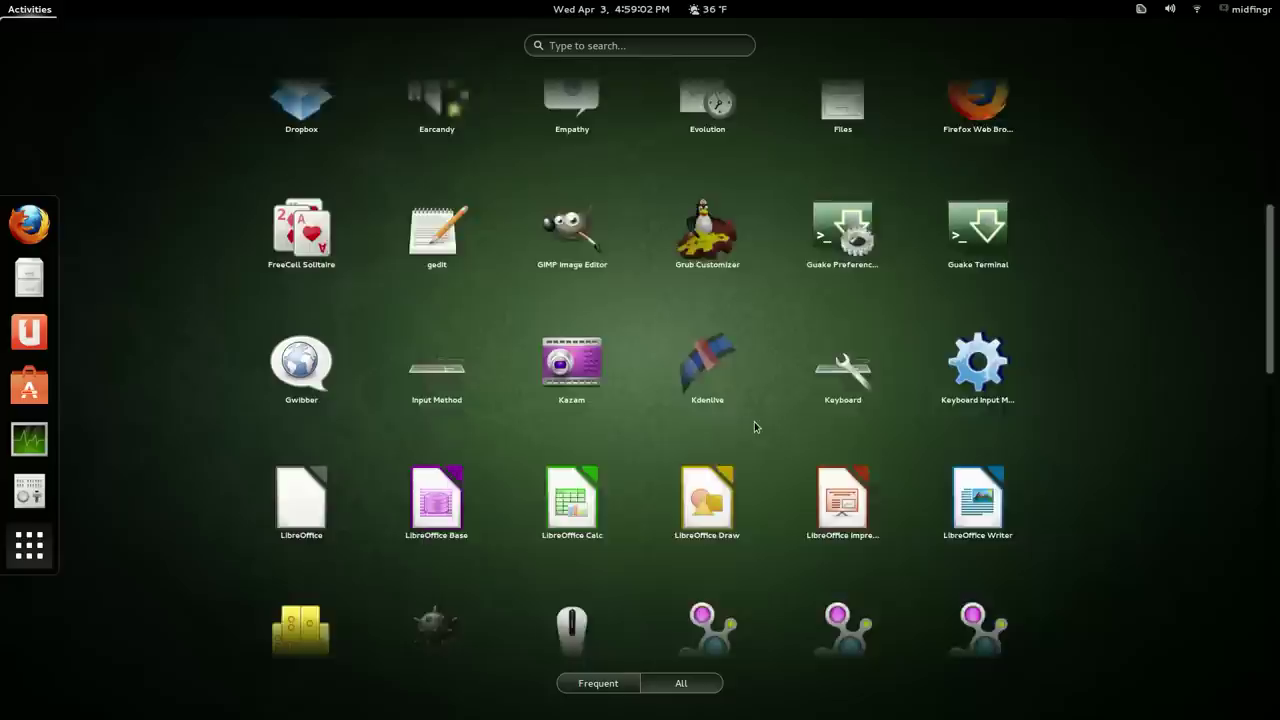
scroll(755, 638, down, 6)
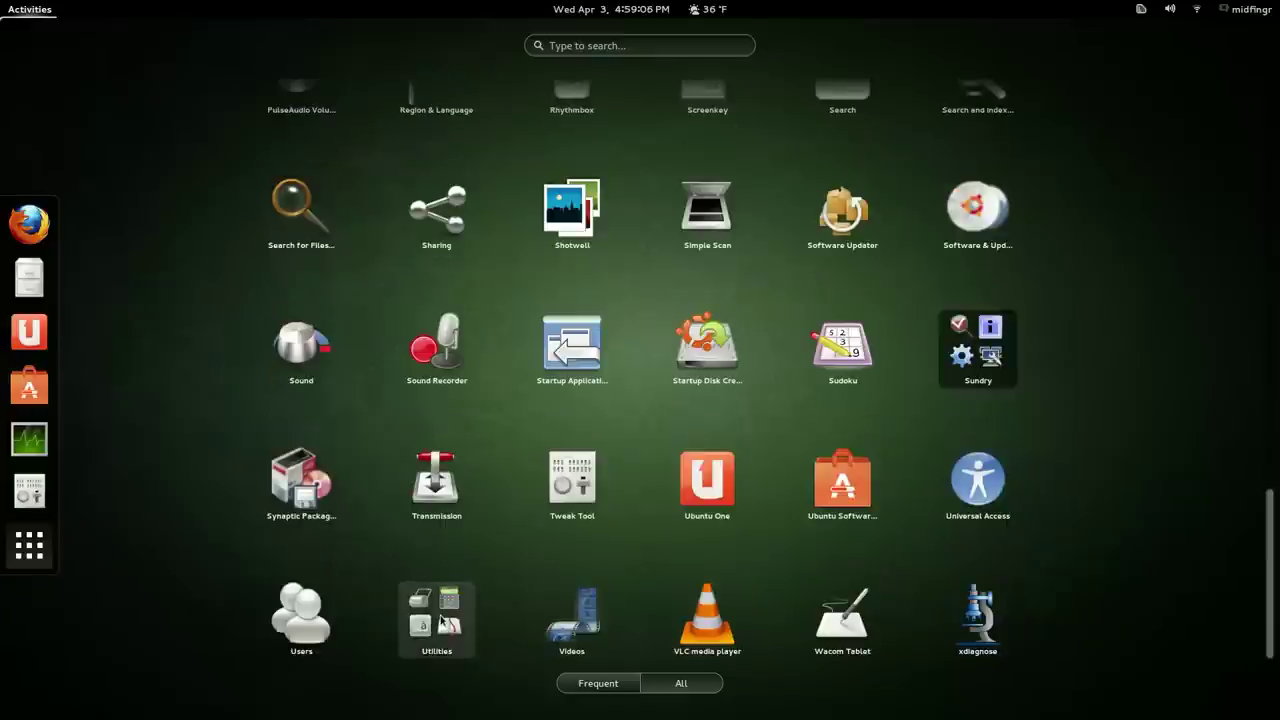
click(438, 620)
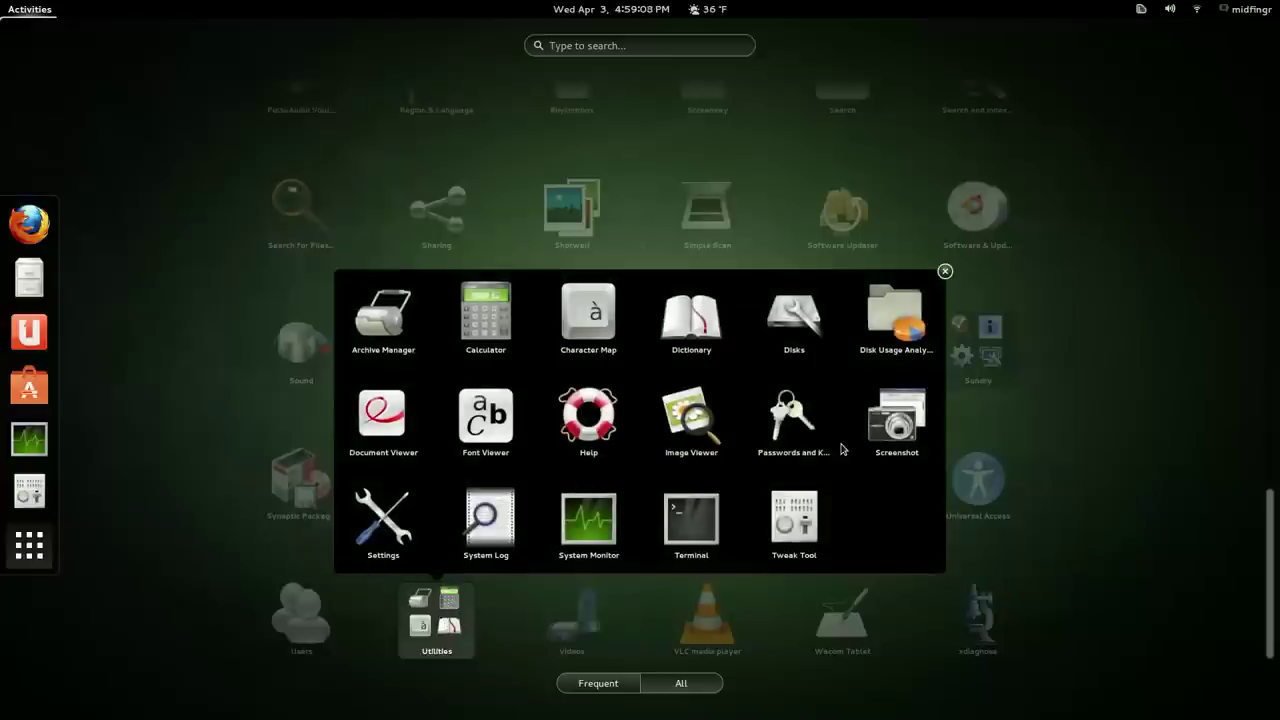
click(215, 435)
click(958, 360)
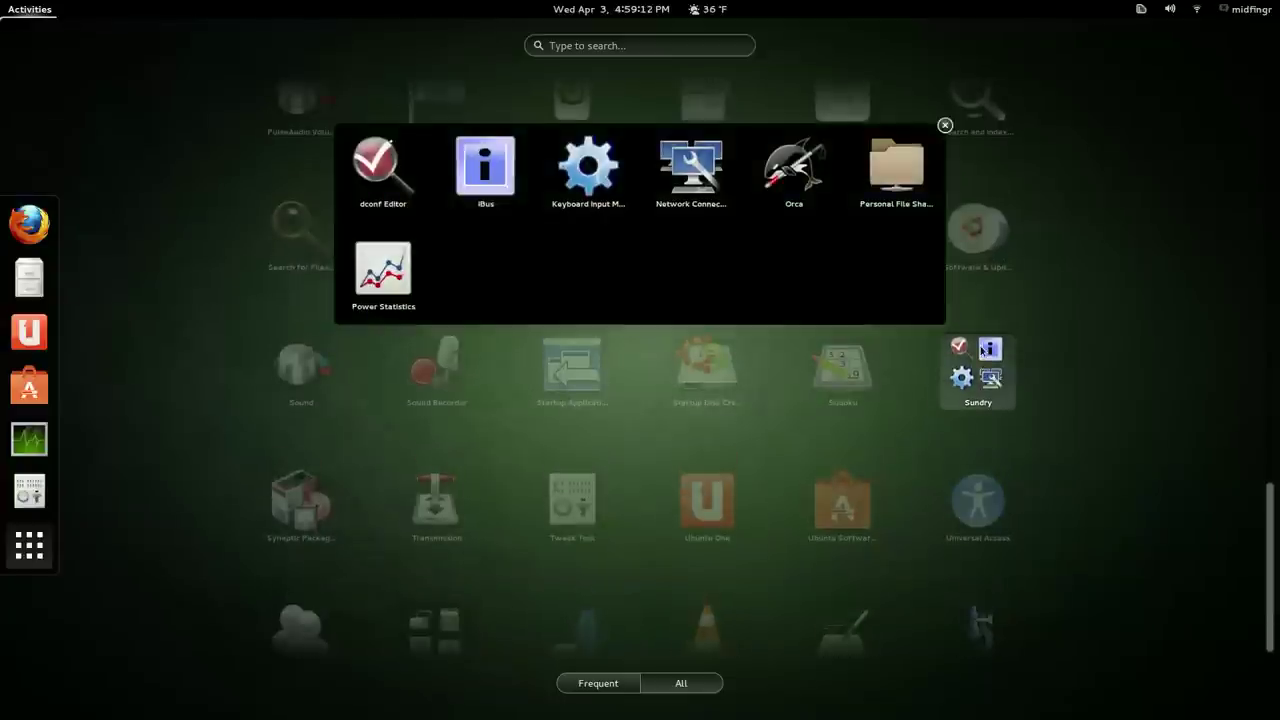
click(847, 366)
click(592, 685)
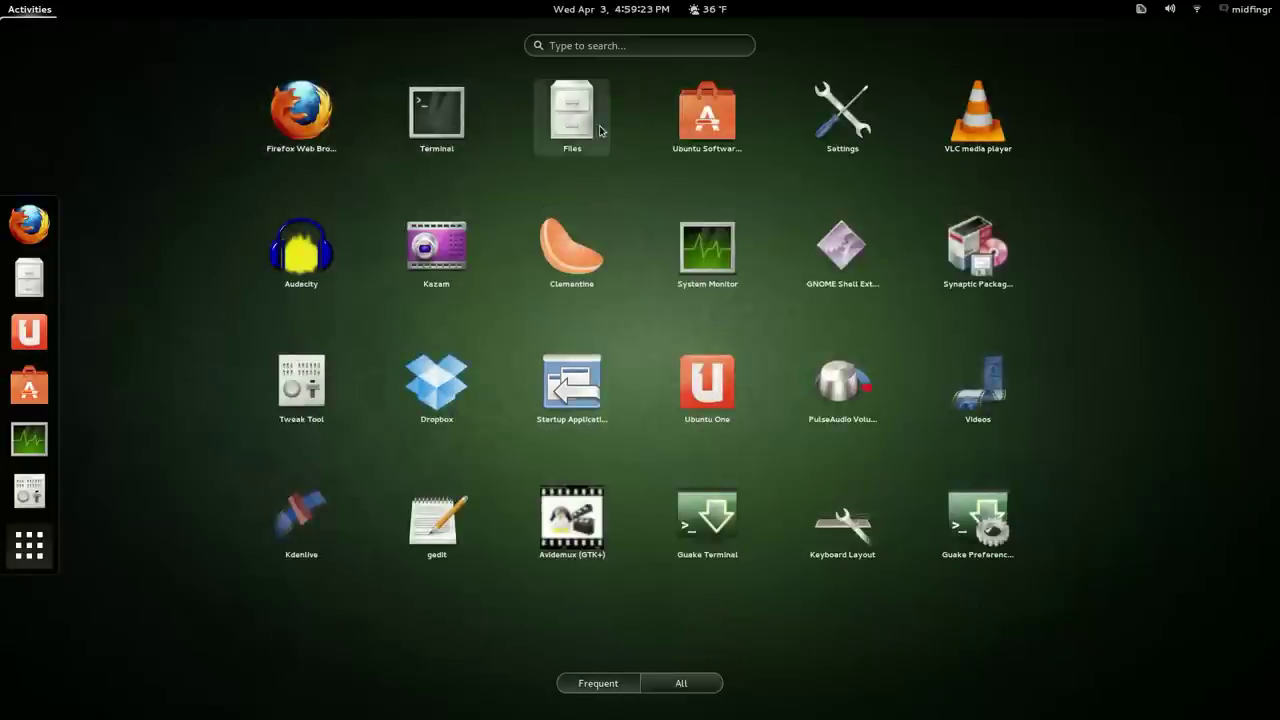
Step: Launch Files on the Home folder, move its window up-left, then close it
click(571, 128)
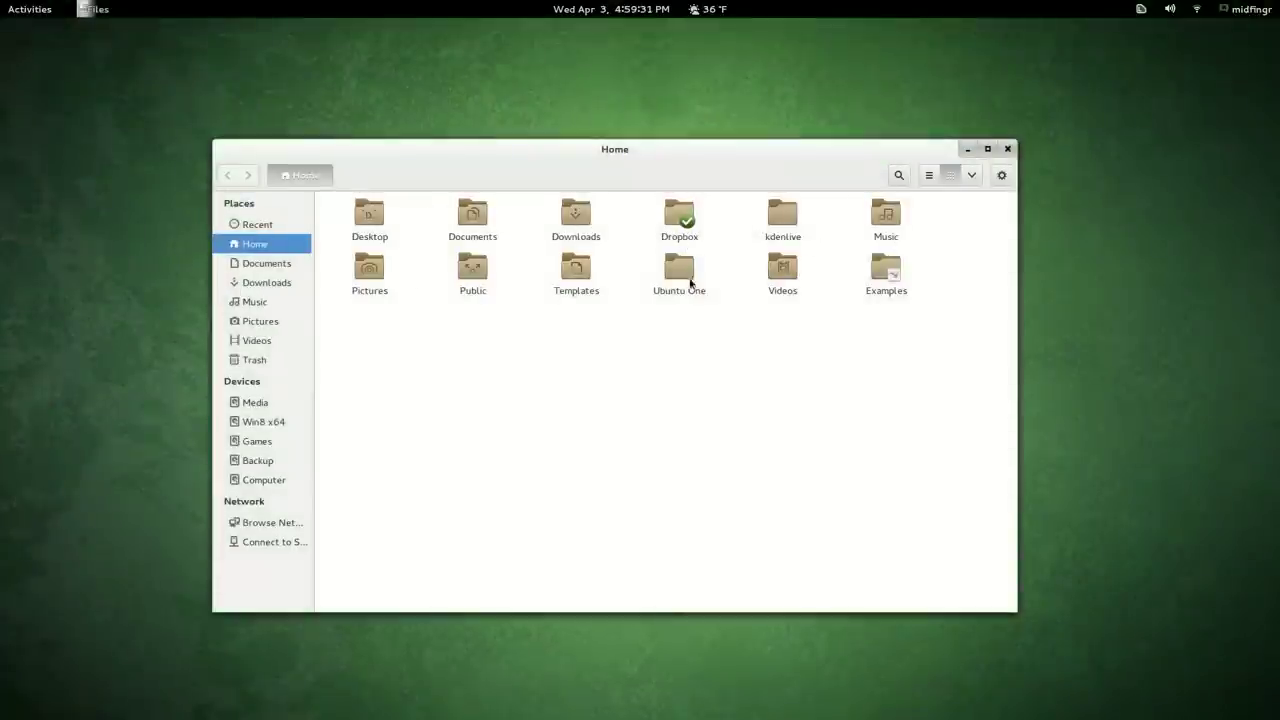
drag(863, 173, 792, 158)
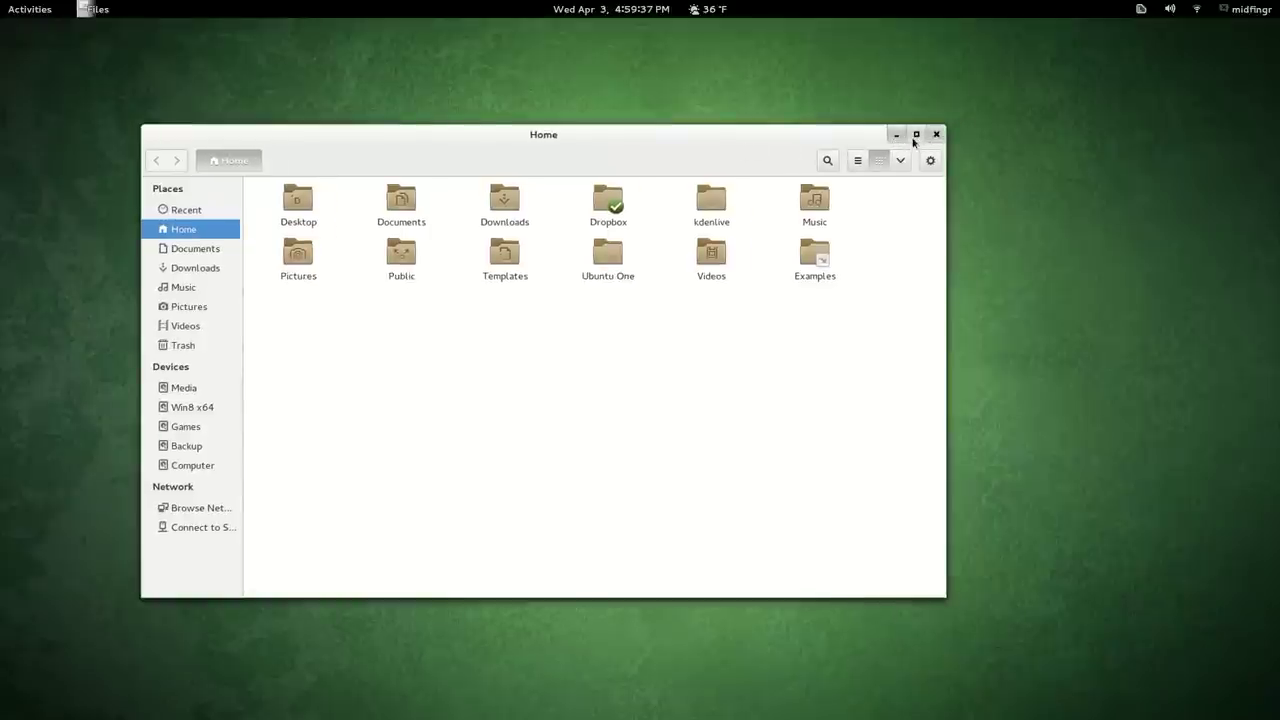
click(937, 135)
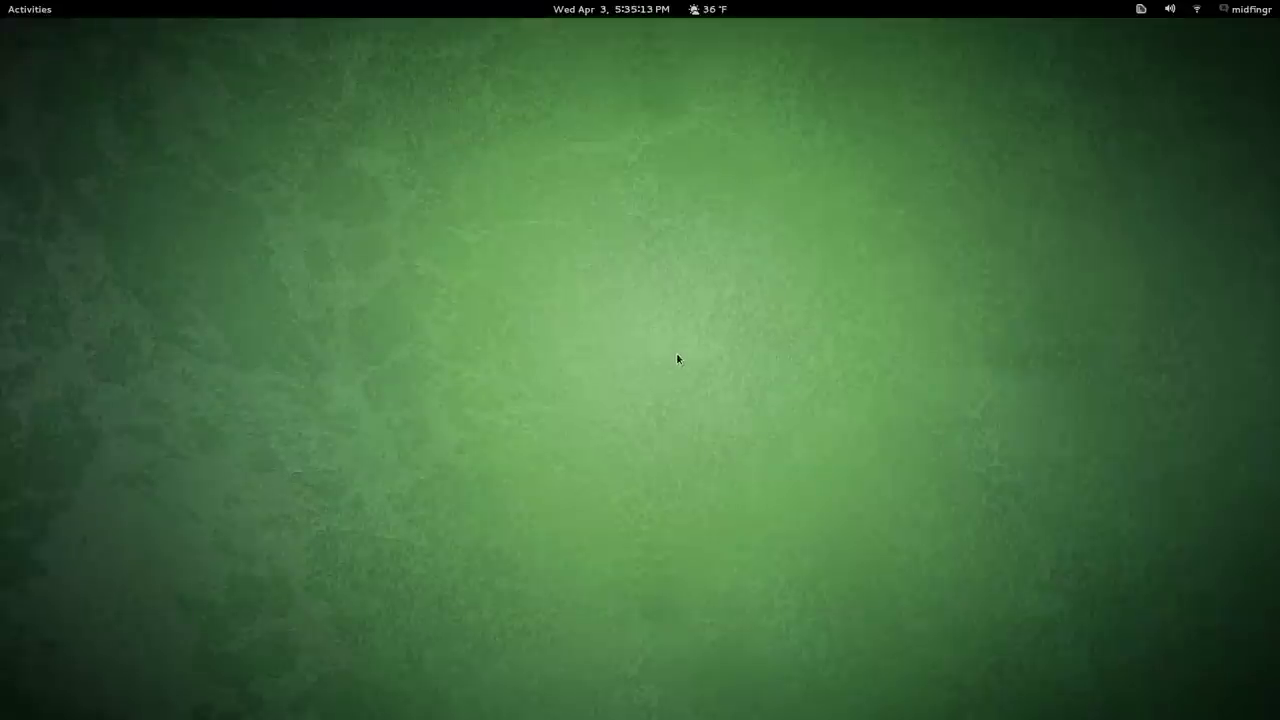
Step: Open Files and Tweak Tool, centre Tweak Tool, and keep titlebar buttons set to All
mouse_move(0, 0)
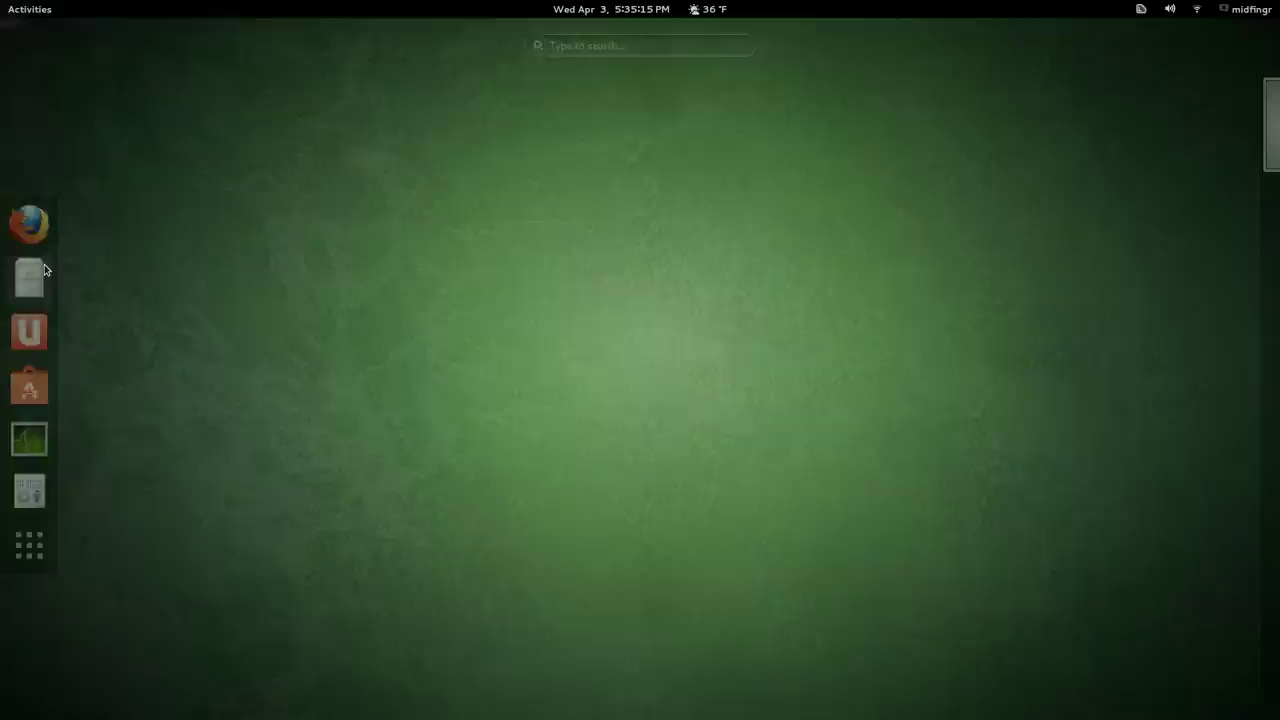
click(42, 268)
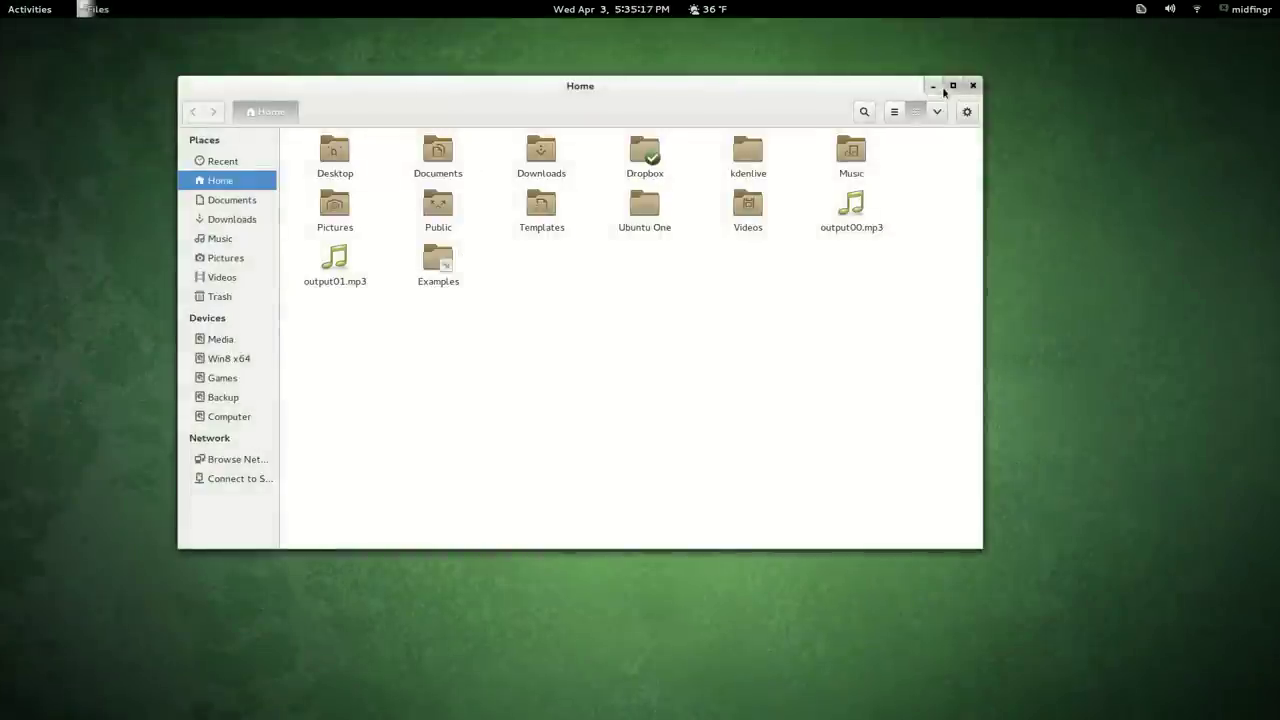
mouse_move(0, 0)
click(26, 491)
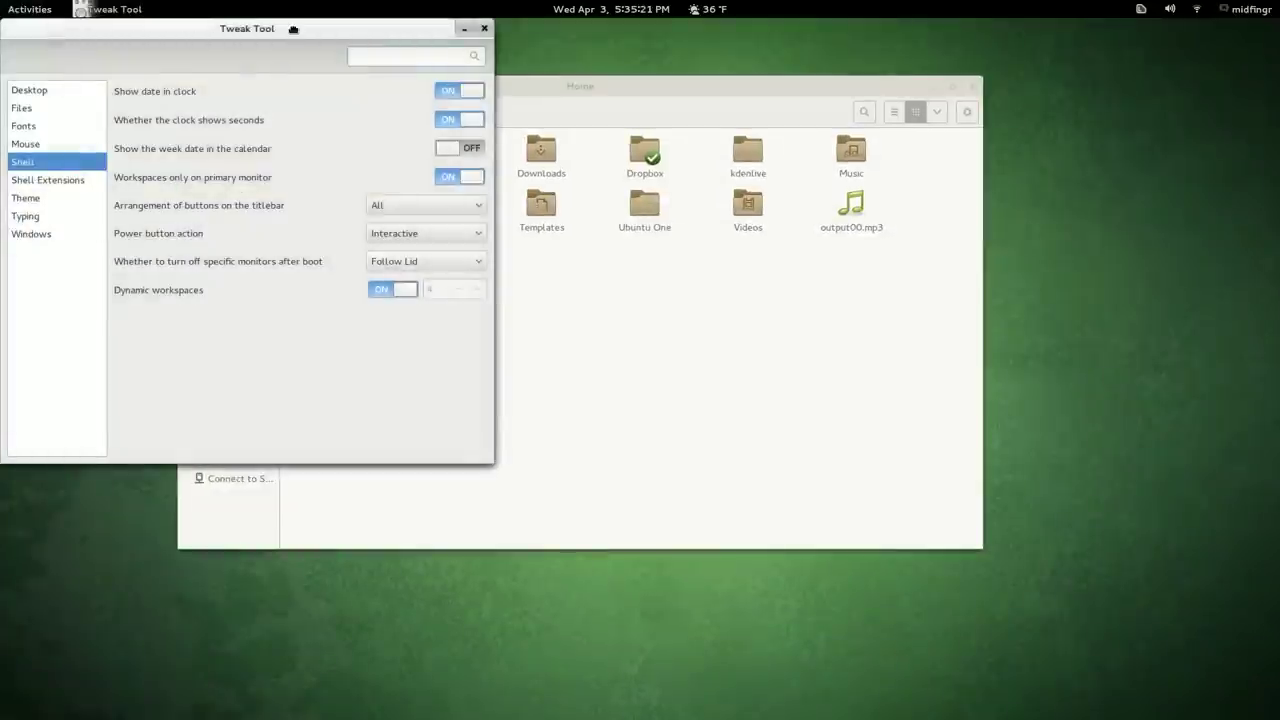
drag(293, 28, 626, 99)
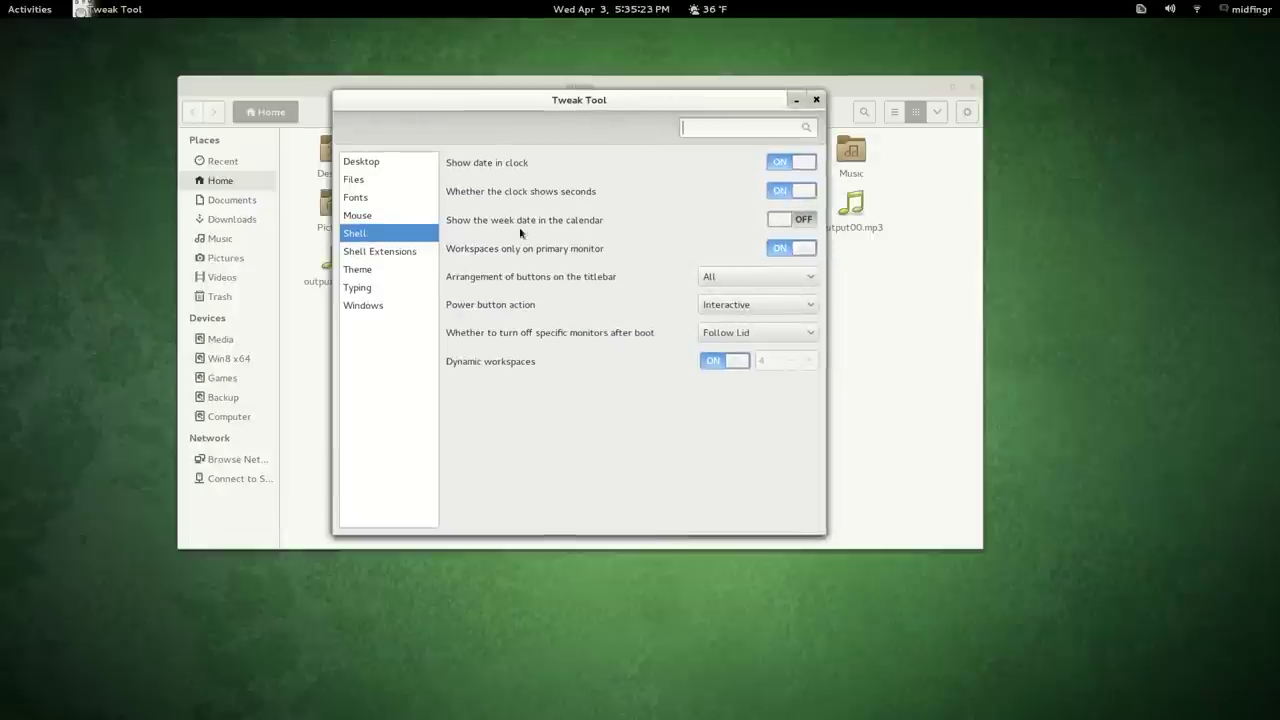
click(730, 285)
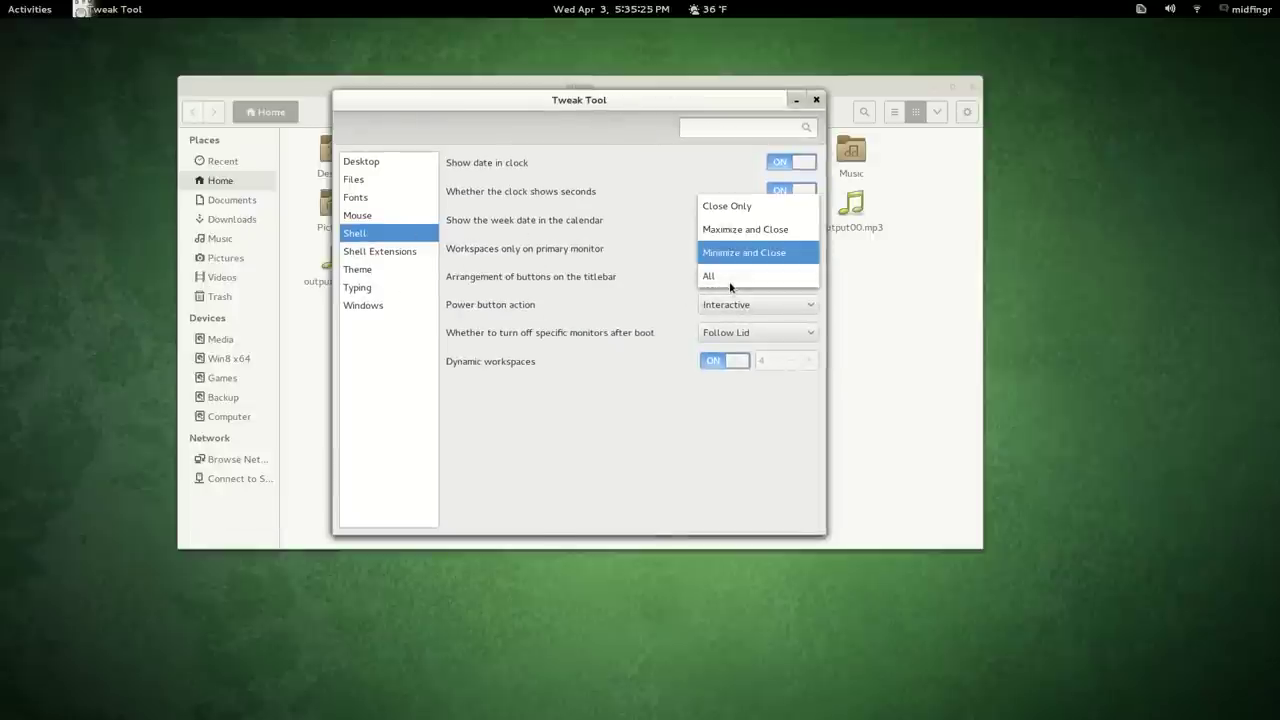
click(722, 277)
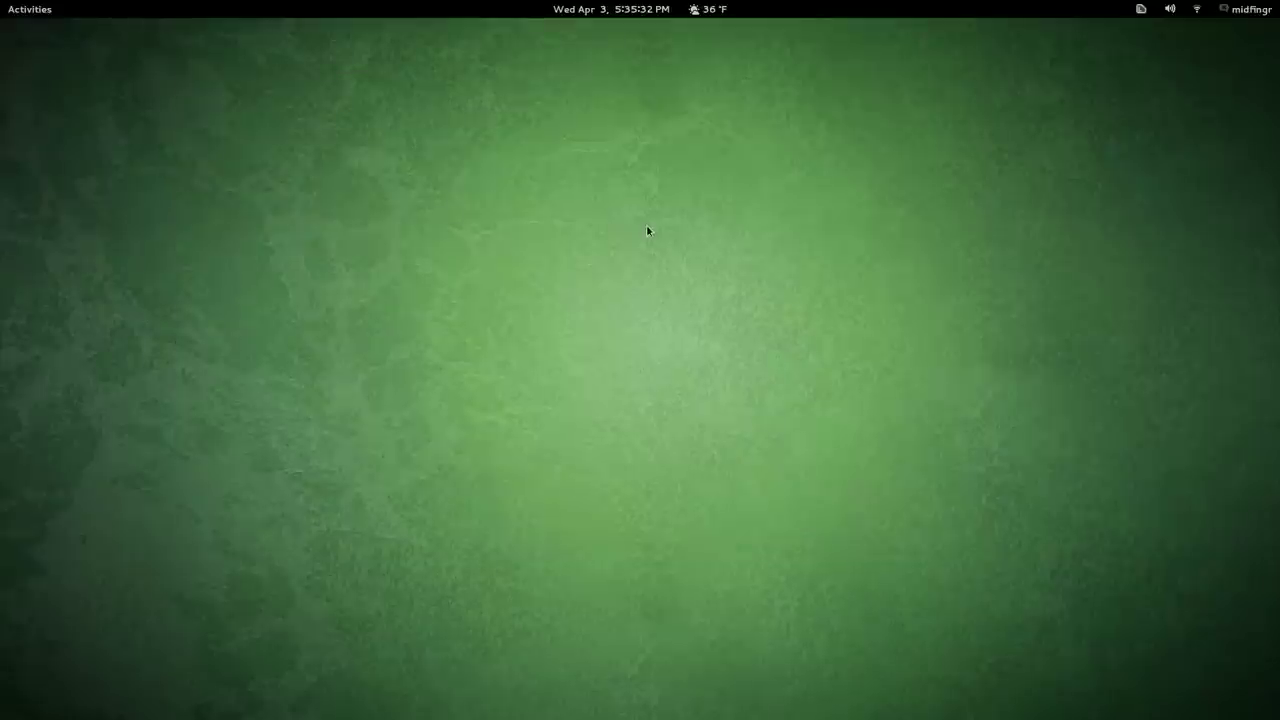
Step: View the calendar from the top-bar clock, then dismiss it and the desktop context menu
click(574, 16)
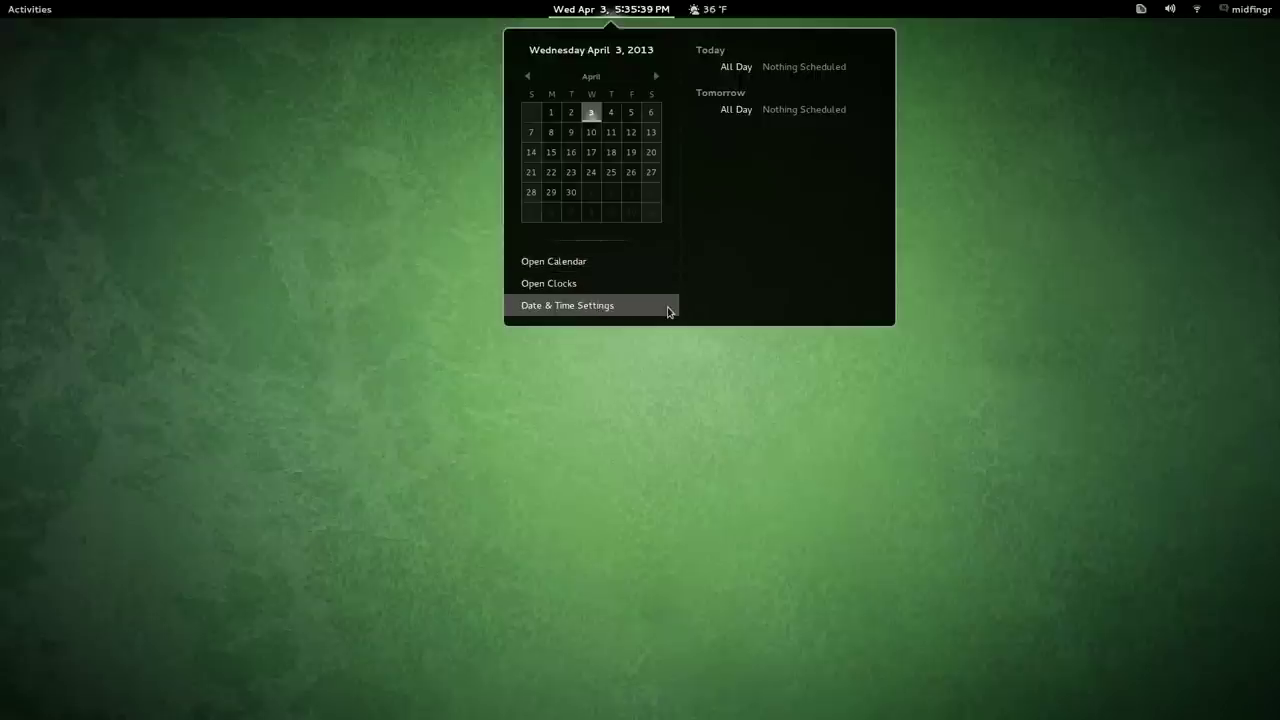
click(600, 334)
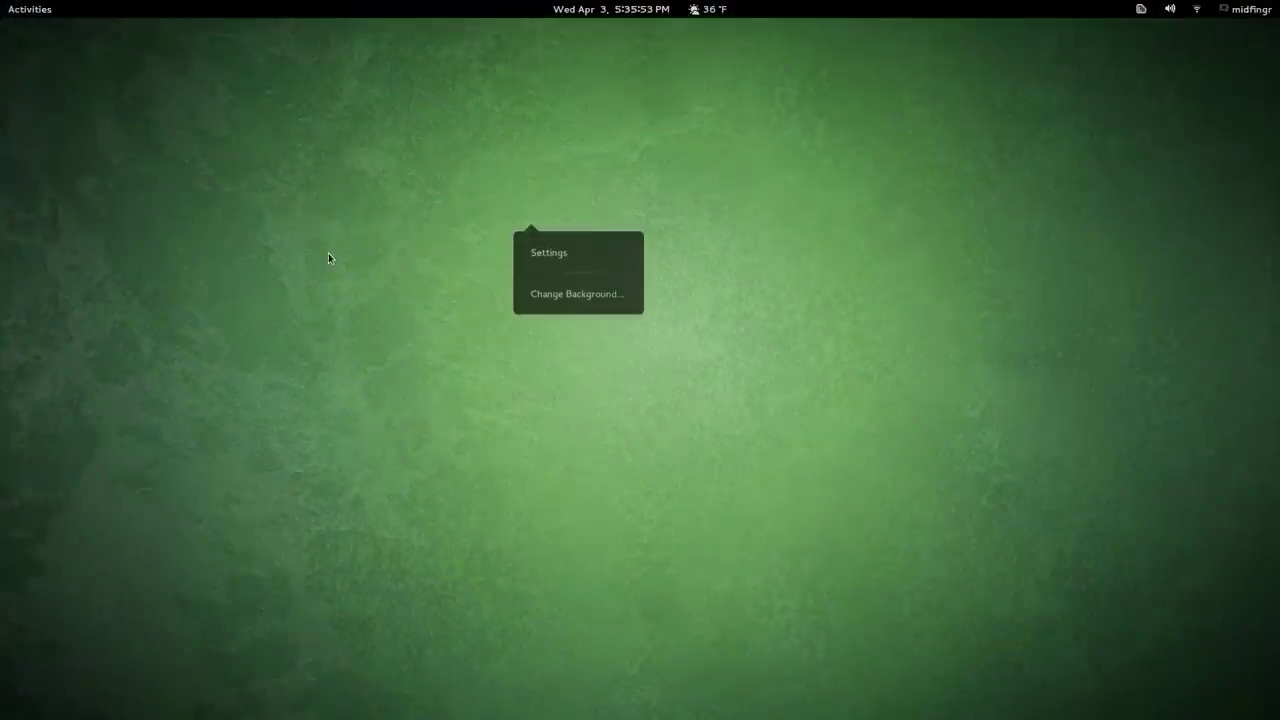
click(328, 253)
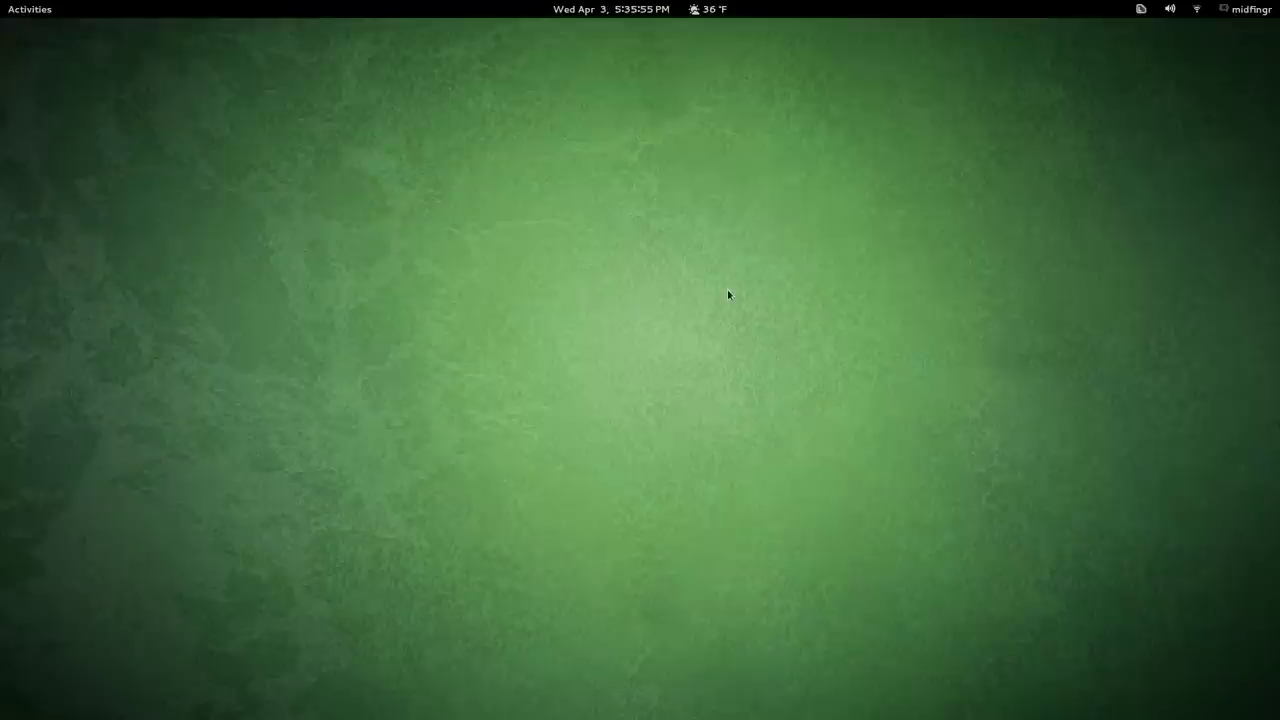